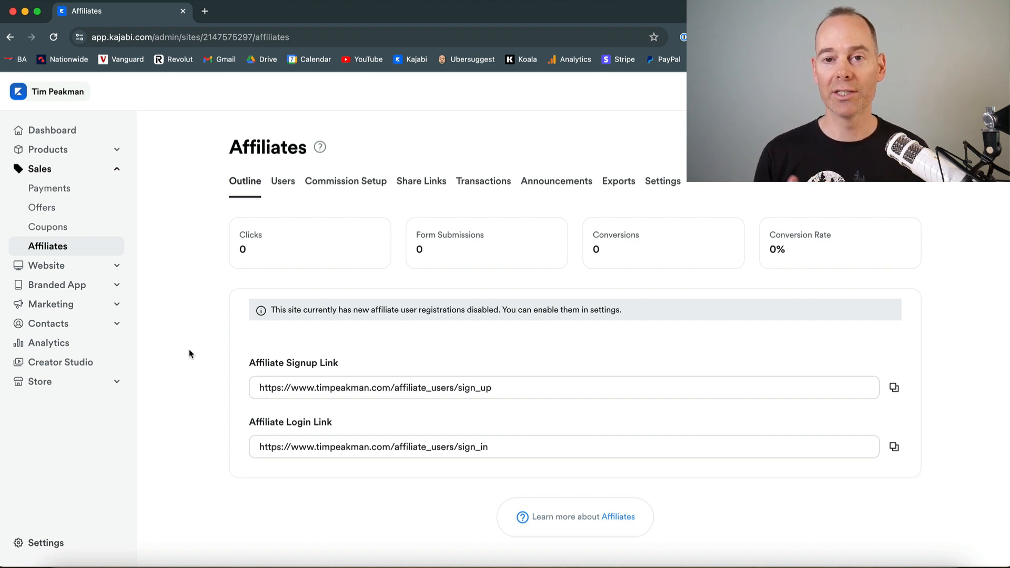
Enable self-registrations in the affiliate settings and save the change
{"action": "left_click", "coordinate": [662, 182]}
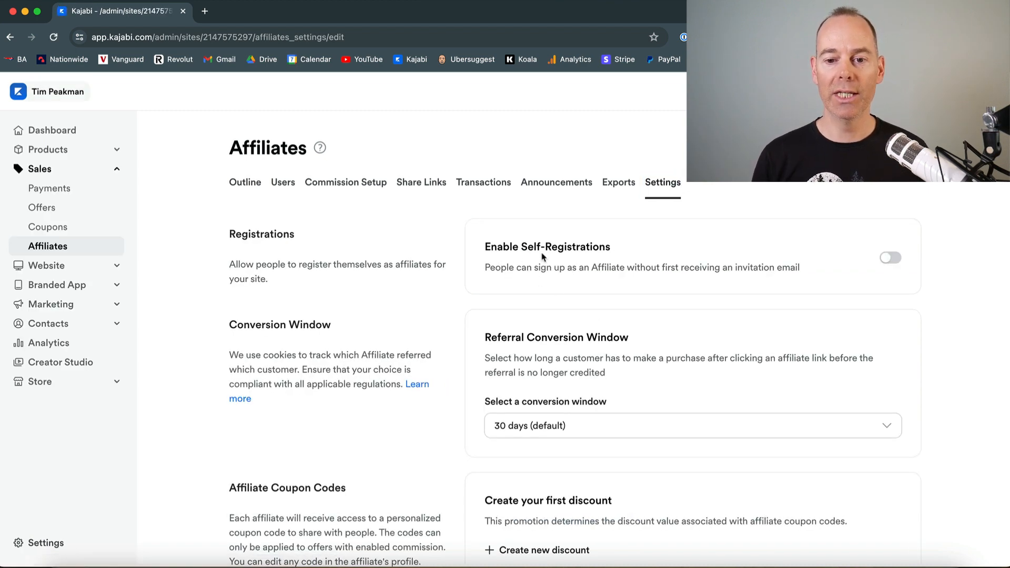
{"action": "left_click", "coordinate": [896, 265]}
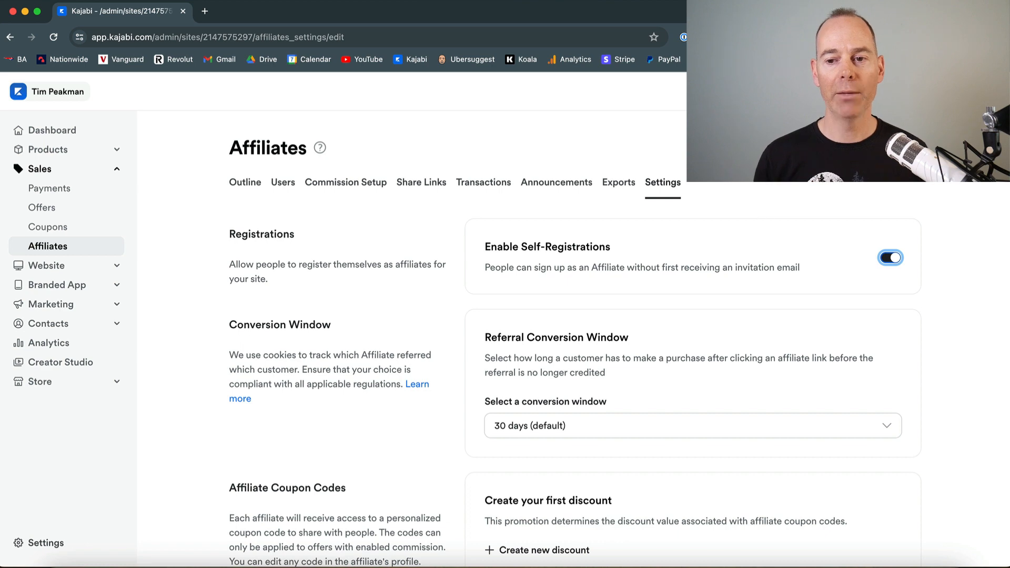
{"action": "left_click", "coordinate": [900, 148]}
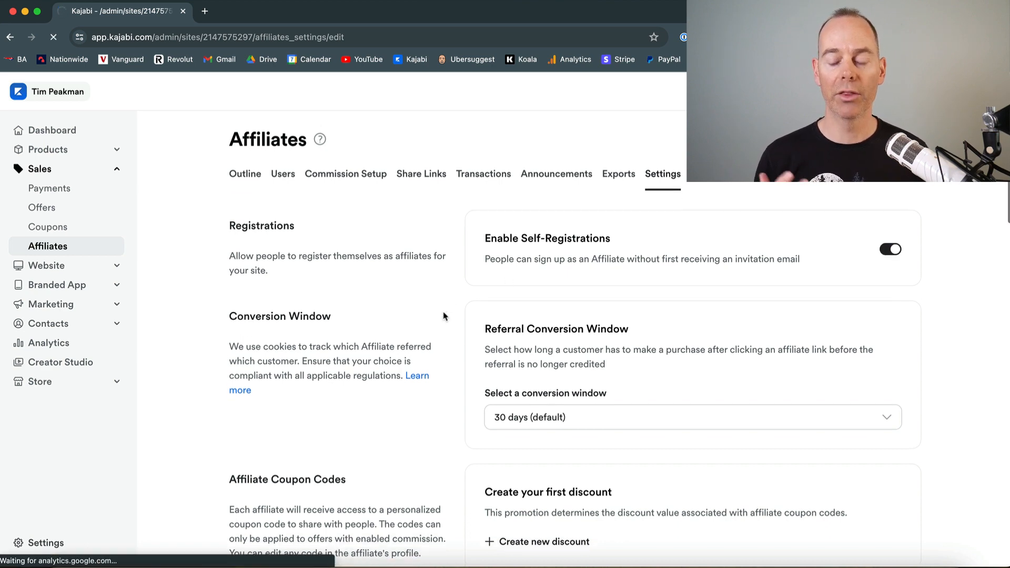
Check the available referral conversion window options, leaving 30 days (default) selected
{"action": "scroll", "coordinate": [444, 316], "scroll_direction": "down", "scroll_amount": 2}
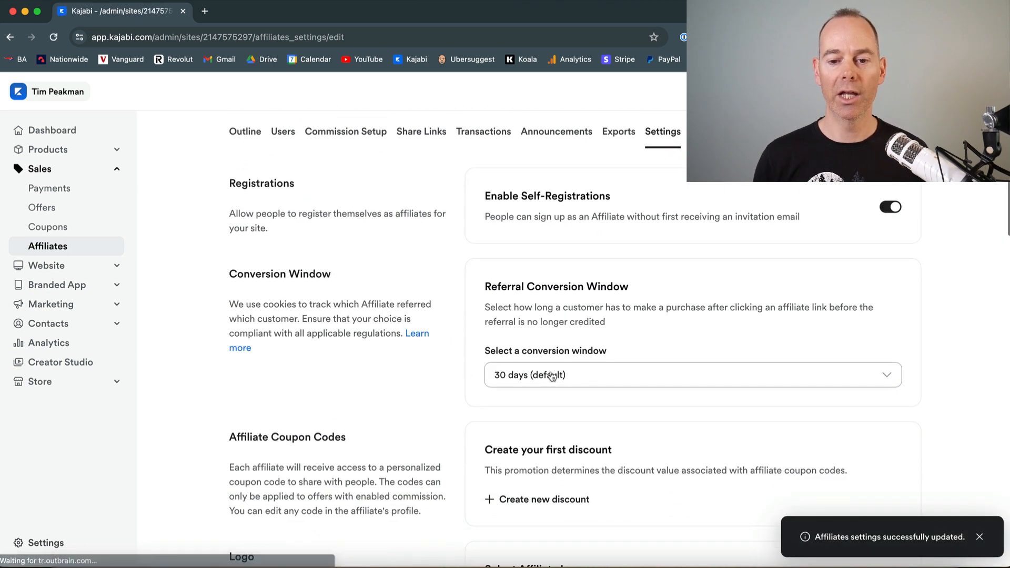
{"action": "scroll", "coordinate": [456, 378], "scroll_direction": "down", "scroll_amount": 2}
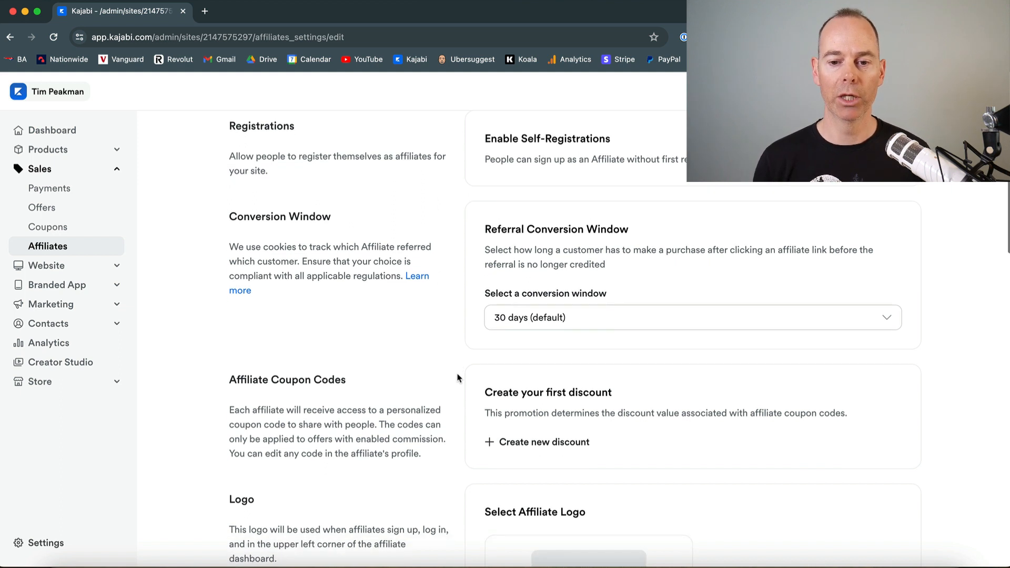
{"action": "scroll", "coordinate": [457, 378], "scroll_direction": "down", "scroll_amount": 1}
{"action": "left_click", "coordinate": [594, 312]}
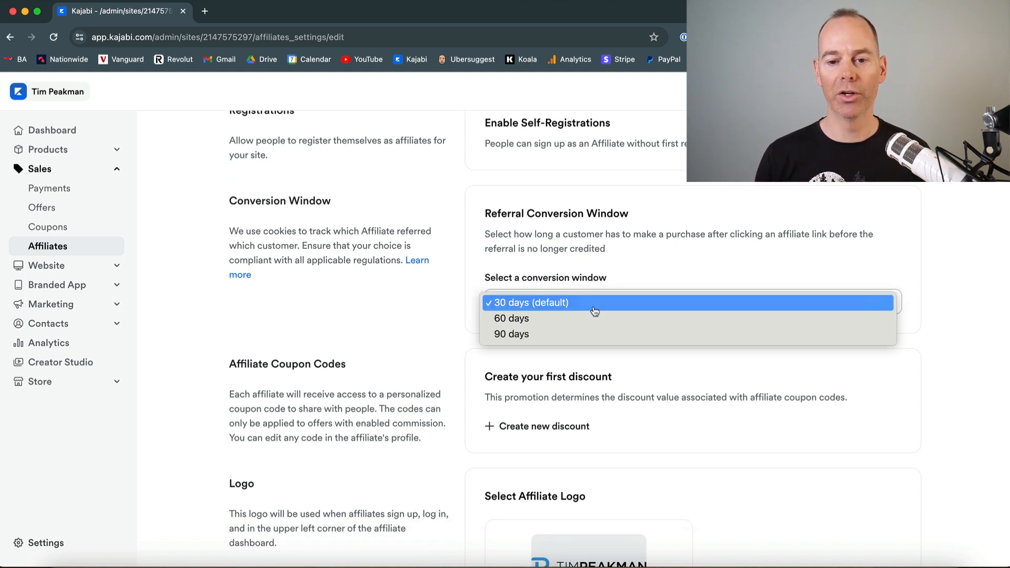
{"action": "left_click", "coordinate": [451, 302]}
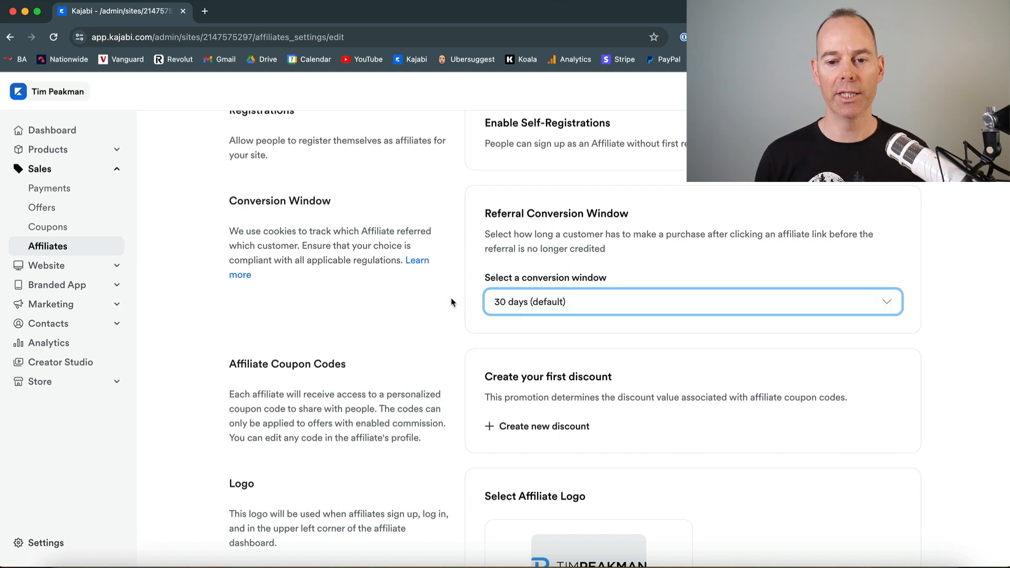
Create an affiliate coupon discount titled "25% Off" with a 25% discount
{"action": "scroll", "coordinate": [451, 303], "scroll_direction": "down", "scroll_amount": 2}
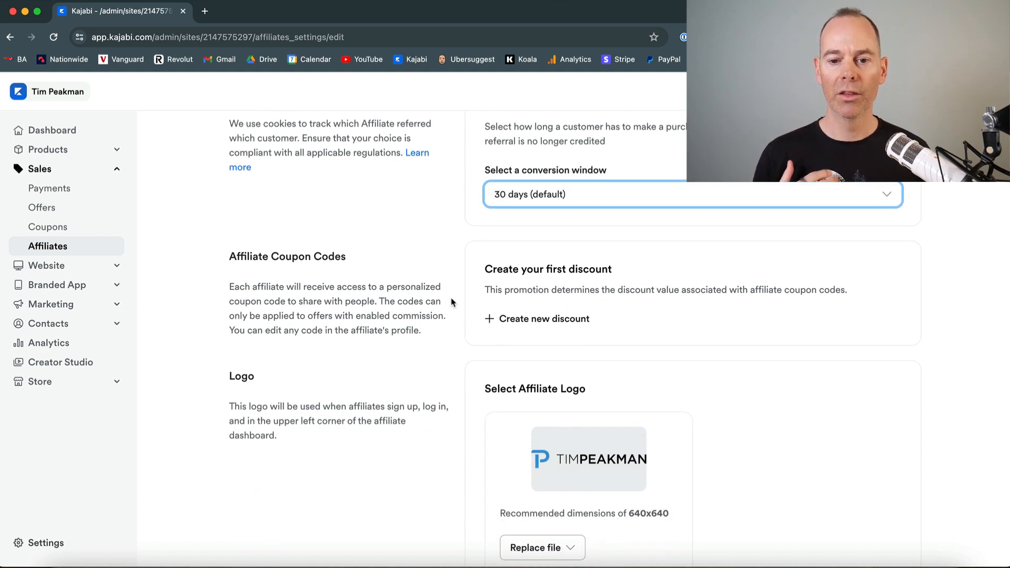
{"action": "scroll", "coordinate": [453, 326], "scroll_direction": "down", "scroll_amount": 1}
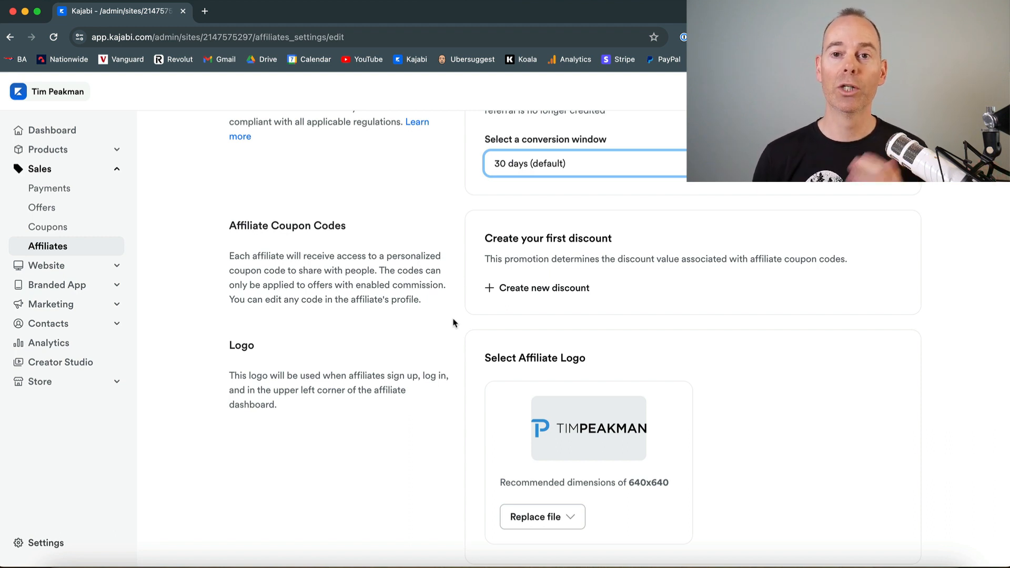
{"action": "left_click", "coordinate": [532, 292]}
{"action": "left_click", "coordinate": [428, 260]}
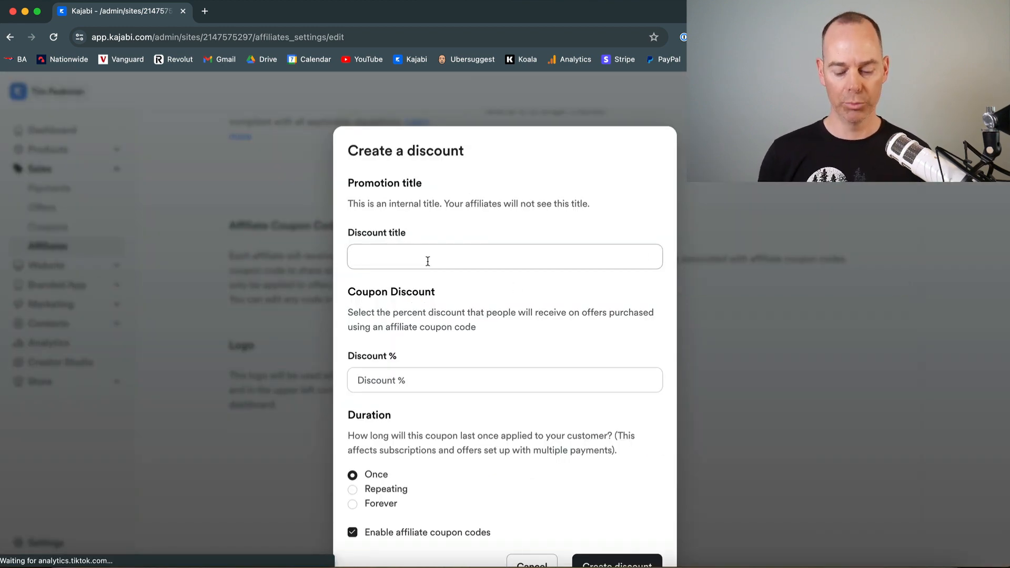
{"action": "type", "text": "25"}
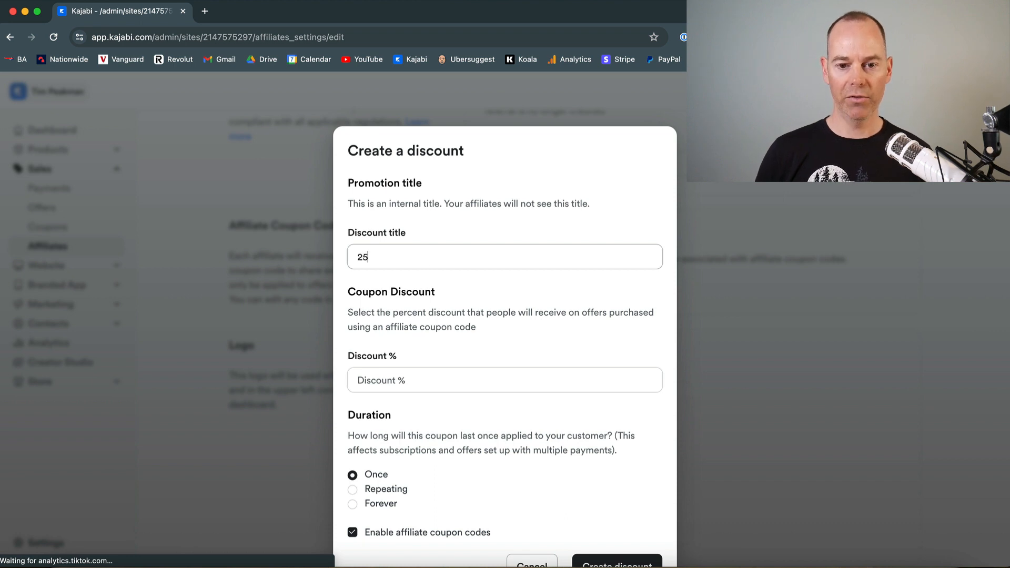
{"action": "type", "text": "% Off"}
{"action": "scroll", "coordinate": [435, 294], "scroll_direction": "down", "scroll_amount": 2}
{"action": "left_click", "coordinate": [416, 339]}
{"action": "type", "text": "25"}
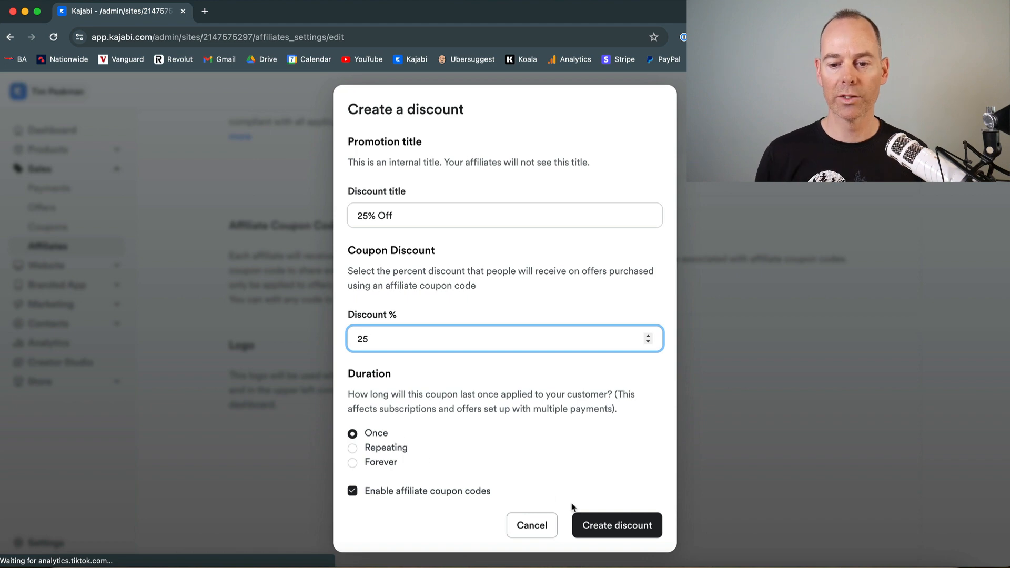
{"action": "left_click", "coordinate": [620, 523]}
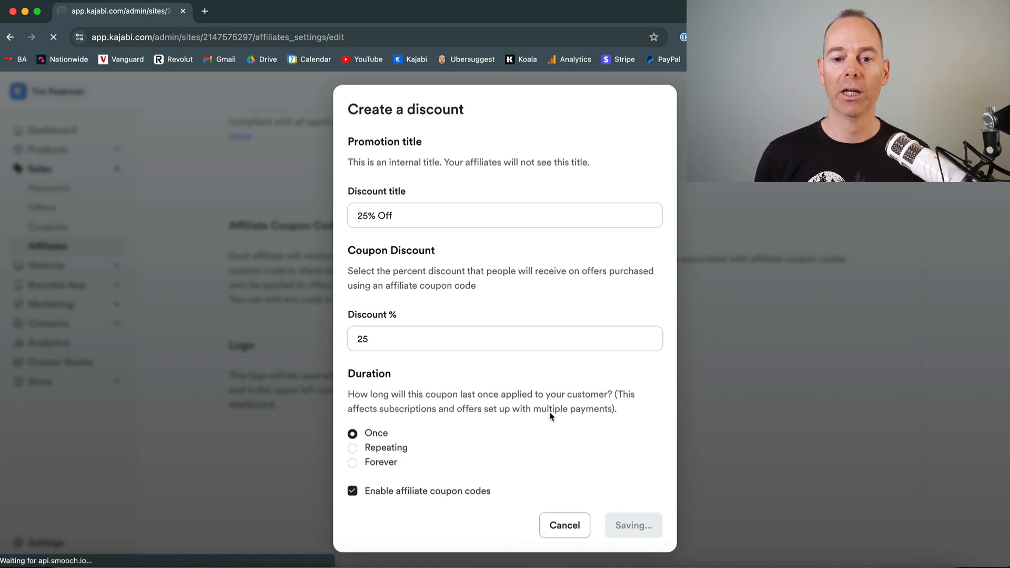
Review the affiliate coupon code, logo and sign-up and log-in page settings
{"action": "scroll", "coordinate": [461, 421], "scroll_direction": "down", "scroll_amount": 5}
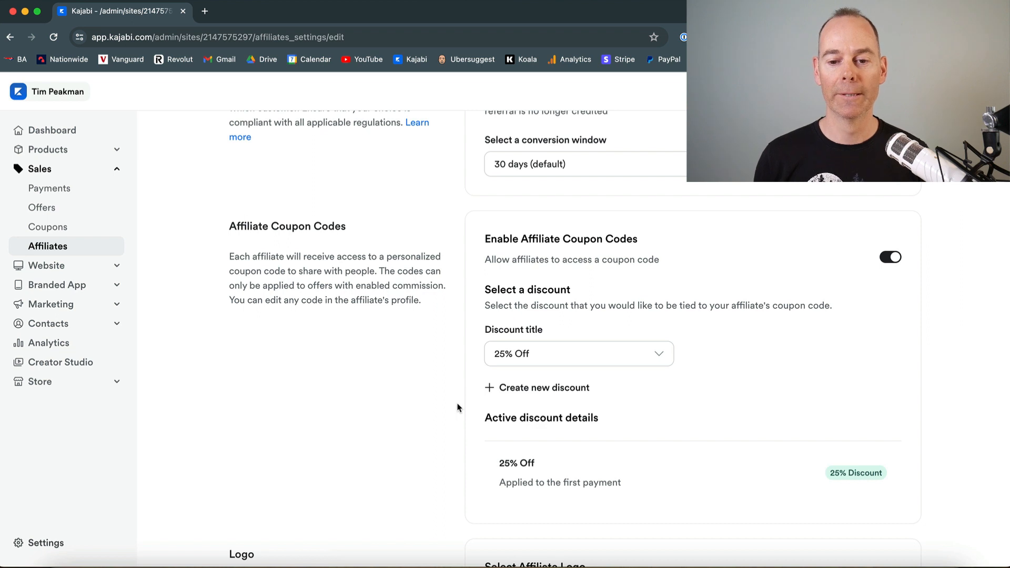
{"action": "scroll", "coordinate": [458, 406], "scroll_direction": "down", "scroll_amount": 3}
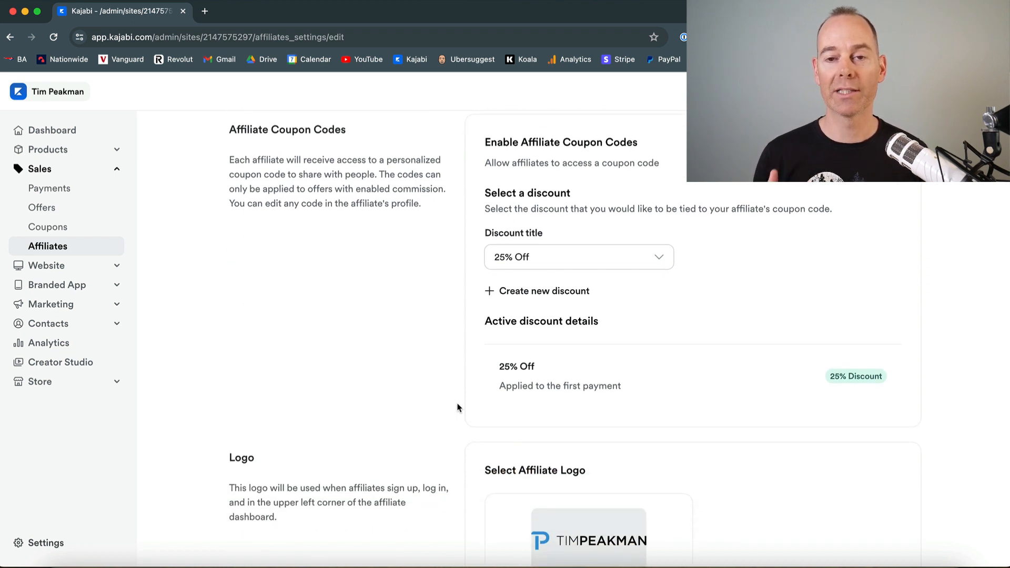
{"action": "scroll", "coordinate": [458, 406], "scroll_direction": "down", "scroll_amount": 5}
{"action": "scroll", "coordinate": [457, 407], "scroll_direction": "down", "scroll_amount": 1}
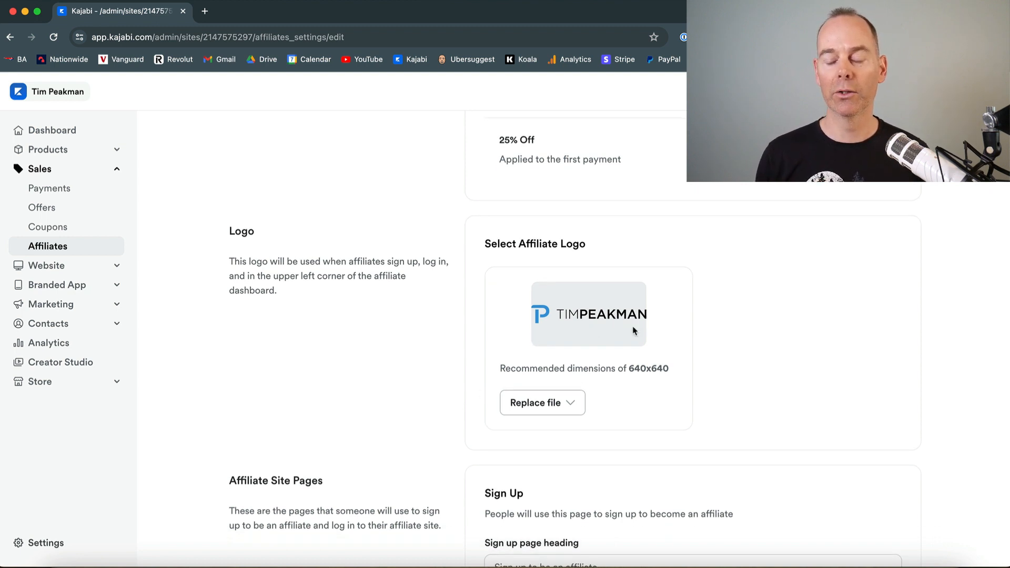
{"action": "scroll", "coordinate": [447, 364], "scroll_direction": "down", "scroll_amount": 1}
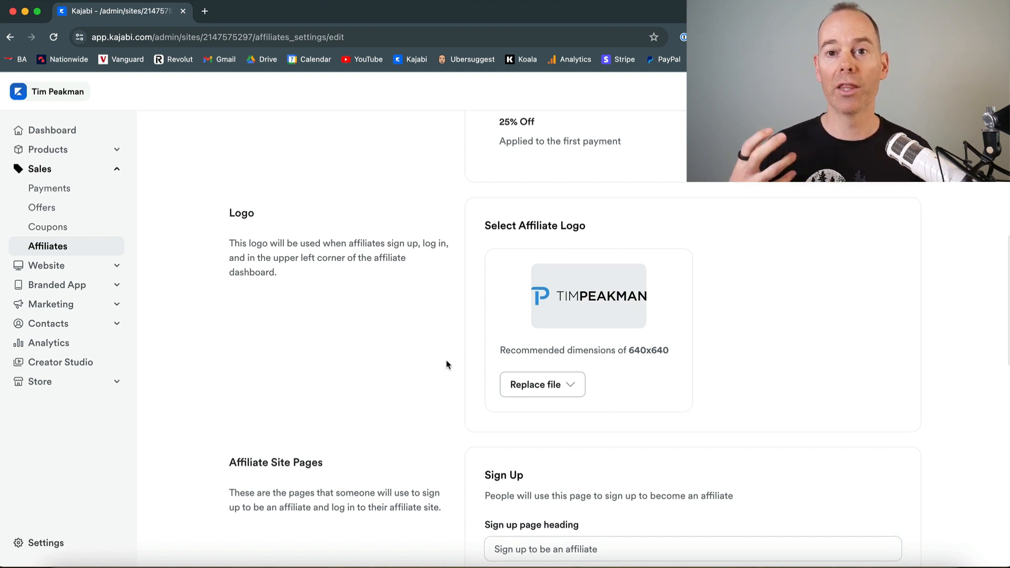
{"action": "scroll", "coordinate": [447, 363], "scroll_direction": "down", "scroll_amount": 3}
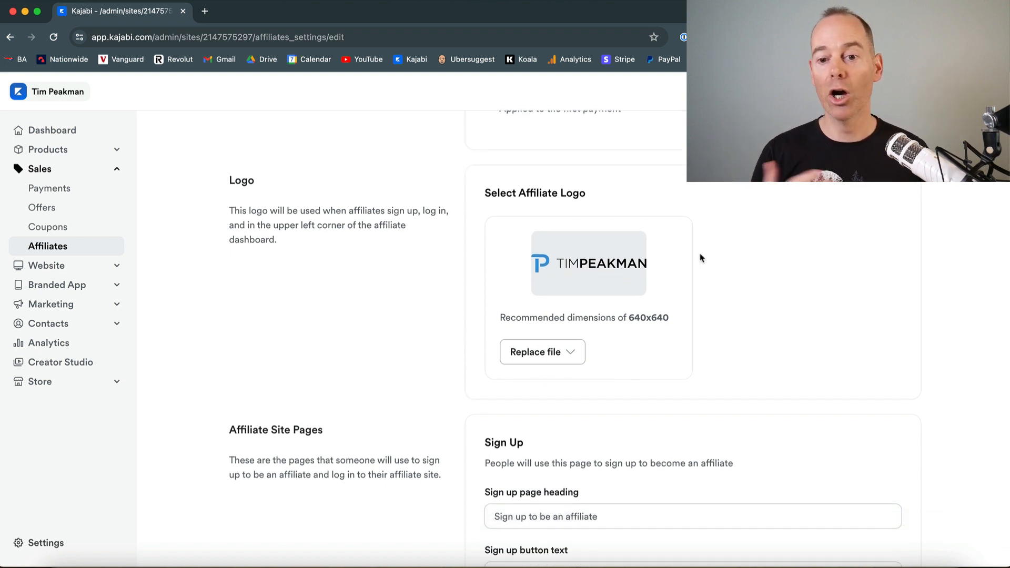
{"action": "scroll", "coordinate": [460, 379], "scroll_direction": "down", "scroll_amount": 5}
{"action": "scroll", "coordinate": [459, 379], "scroll_direction": "down", "scroll_amount": 5}
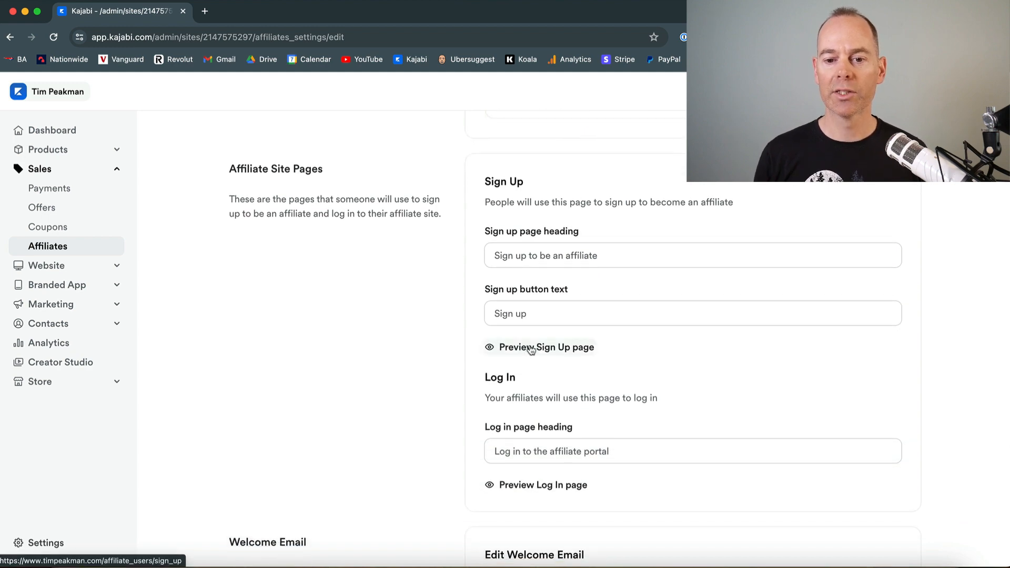
Save the affiliate settings and return to the Affiliate Site Pages section
{"action": "scroll", "coordinate": [821, 226], "scroll_direction": "up", "scroll_amount": 10}
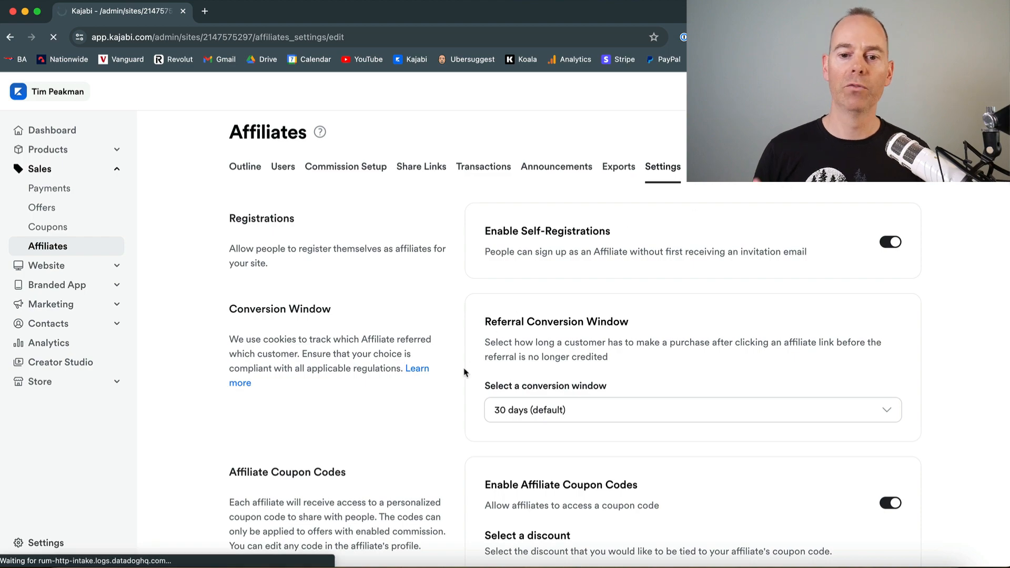
{"action": "scroll", "coordinate": [465, 372], "scroll_direction": "down", "scroll_amount": 9}
{"action": "scroll", "coordinate": [465, 373], "scroll_direction": "down", "scroll_amount": 3}
{"action": "scroll", "coordinate": [465, 372], "scroll_direction": "up", "scroll_amount": 7}
{"action": "scroll", "coordinate": [465, 370], "scroll_direction": "down", "scroll_amount": 11}
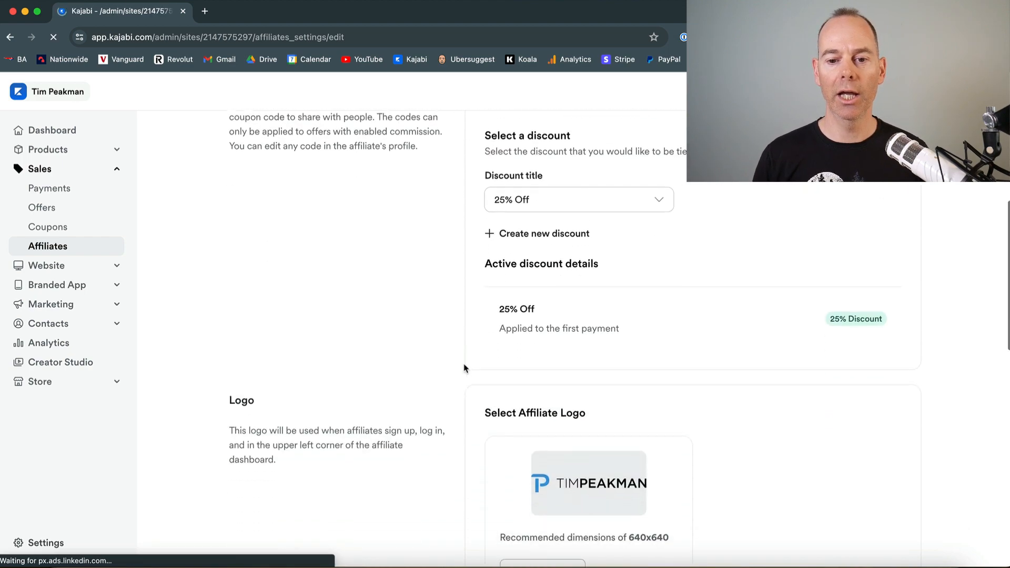
{"action": "scroll", "coordinate": [465, 368], "scroll_direction": "down", "scroll_amount": 5}
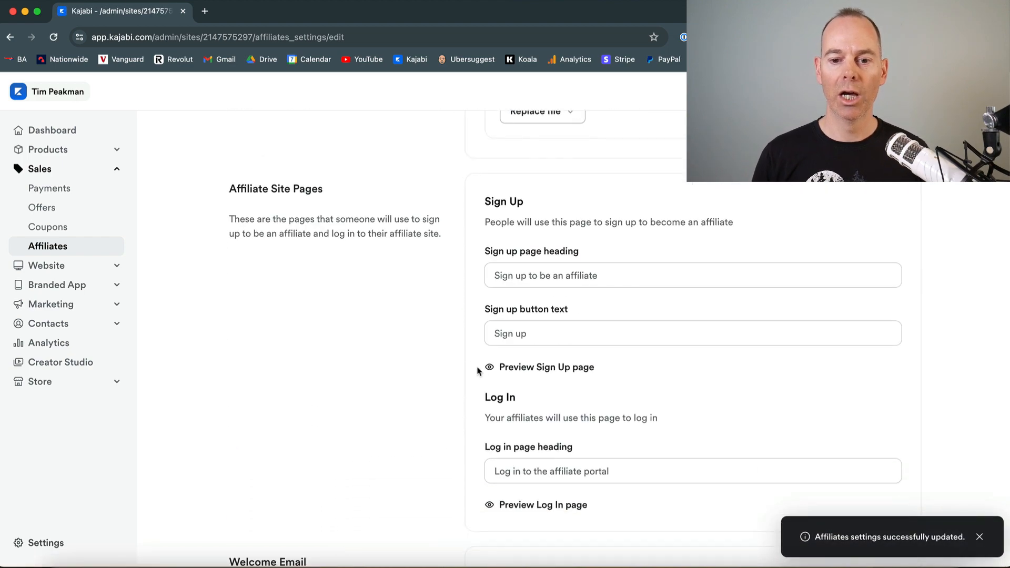
Preview the affiliate Sign Up and Log In pages, returning to the affiliate settings
{"action": "left_click", "coordinate": [490, 367]}
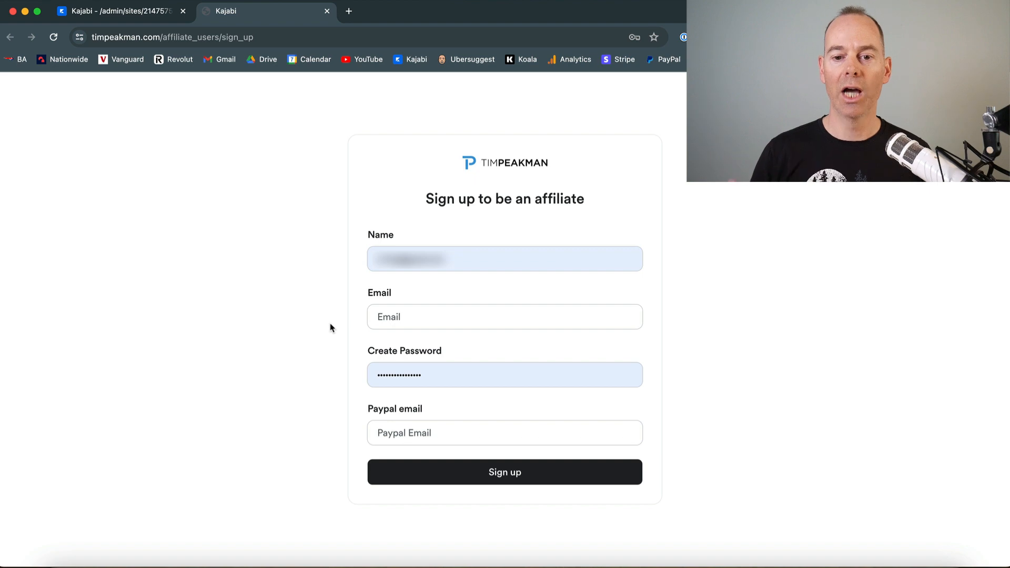
{"action": "left_click", "coordinate": [131, 21]}
{"action": "left_click", "coordinate": [506, 507]}
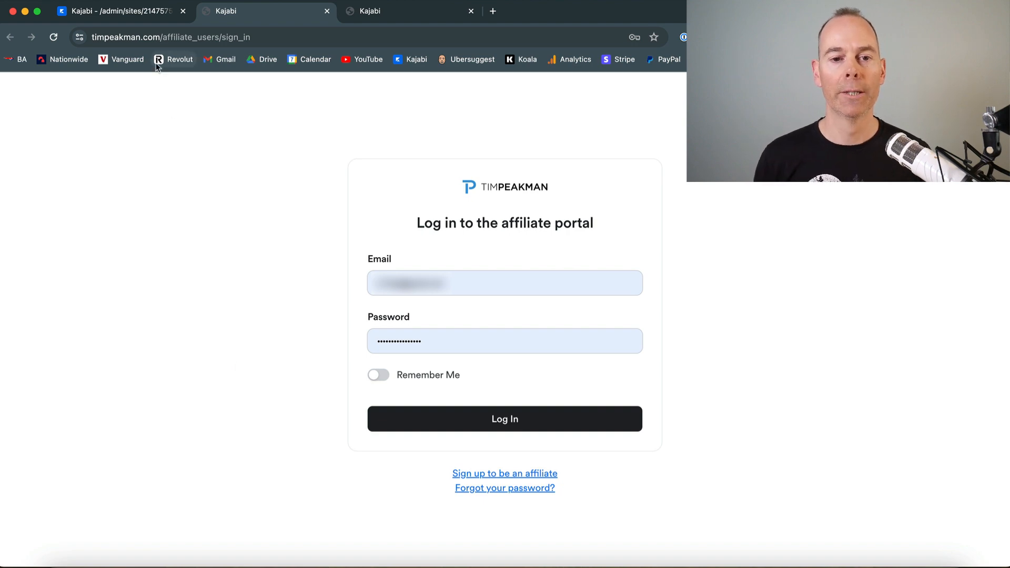
{"action": "left_click", "coordinate": [138, 14]}
Preview the affiliate welcome email, close the preview and save the affiliate settings
{"action": "scroll", "coordinate": [400, 407], "scroll_direction": "down", "scroll_amount": 8}
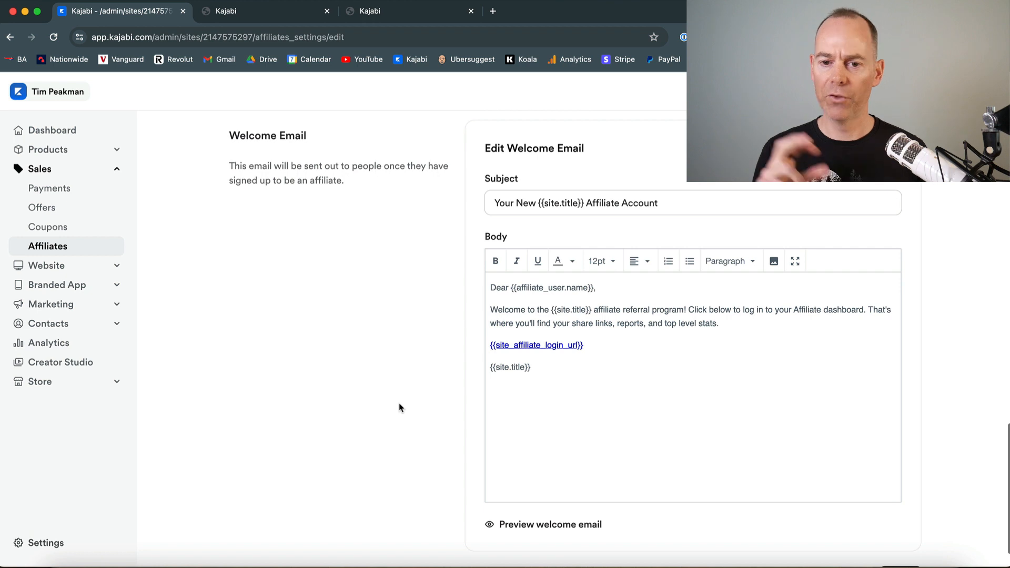
{"action": "scroll", "coordinate": [399, 408], "scroll_direction": "down", "scroll_amount": 1}
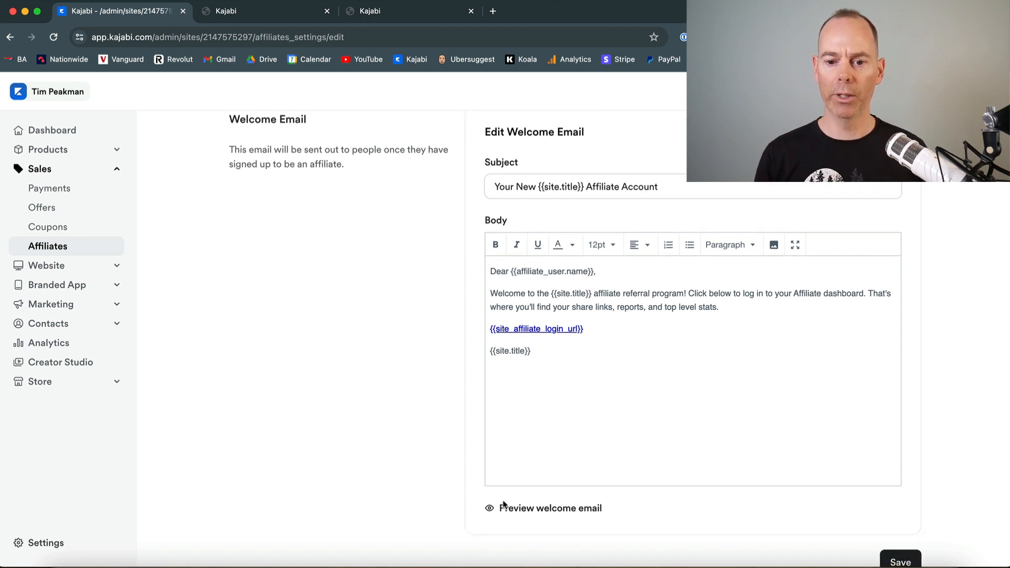
{"action": "left_click", "coordinate": [514, 508]}
{"action": "left_click_drag", "start_coordinate": [352, 335], "coordinate": [588, 467]}
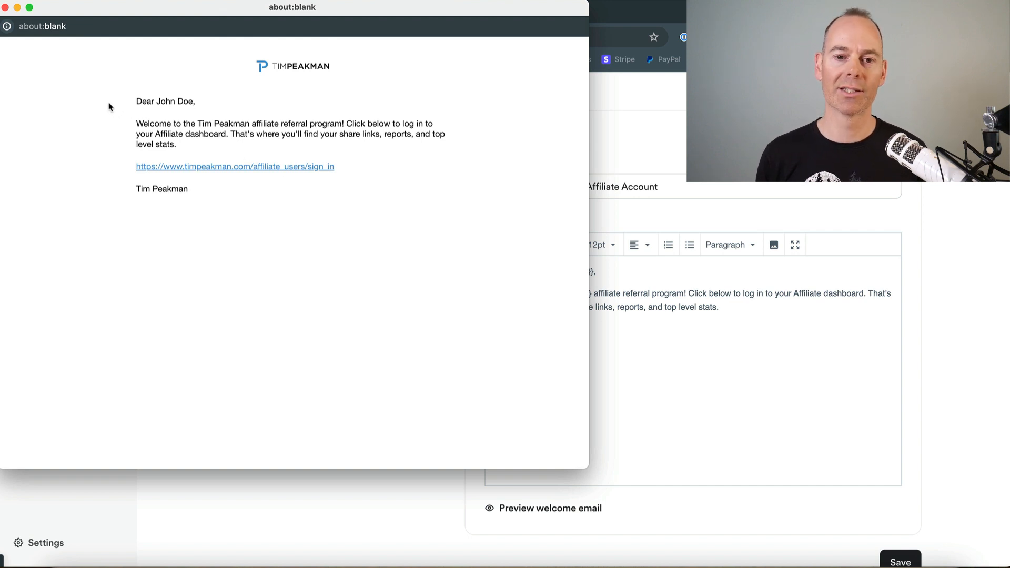
{"action": "left_click_drag", "start_coordinate": [107, 99], "coordinate": [371, 221]}
{"action": "left_click", "coordinate": [317, 220]}
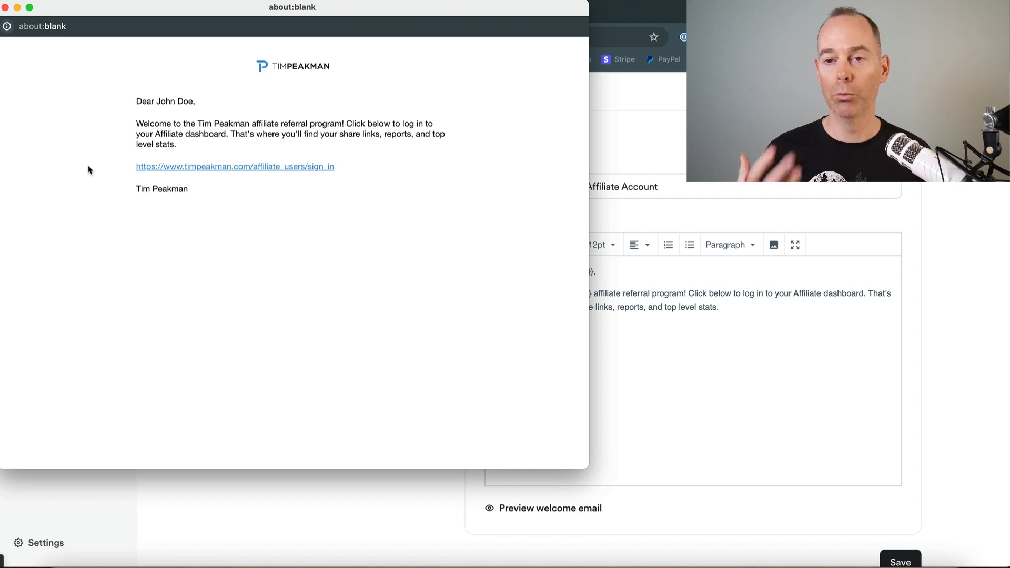
{"action": "left_click", "coordinate": [5, 8]}
{"action": "scroll", "coordinate": [662, 373], "scroll_direction": "down", "scroll_amount": 1}
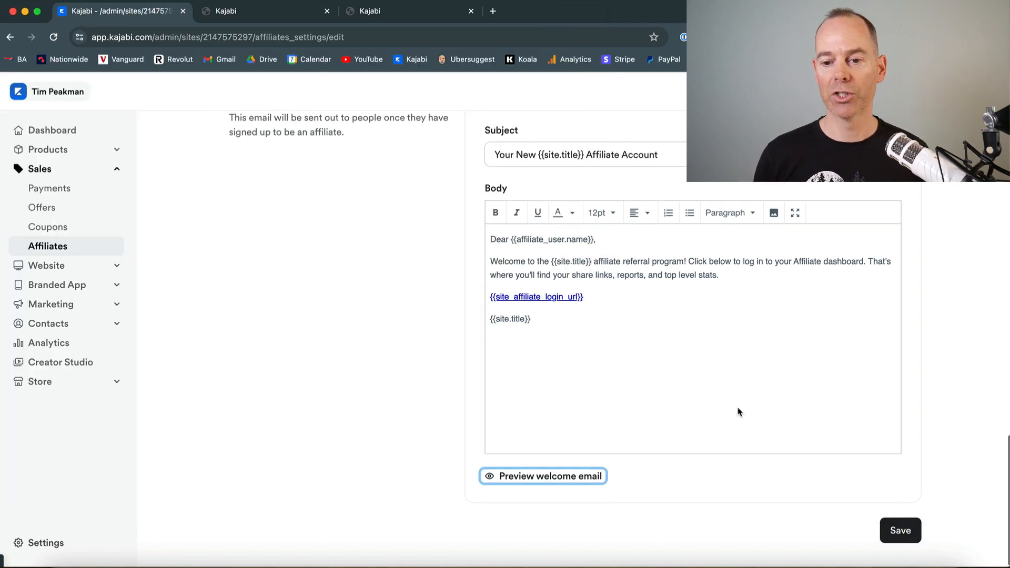
{"action": "left_click", "coordinate": [899, 536]}
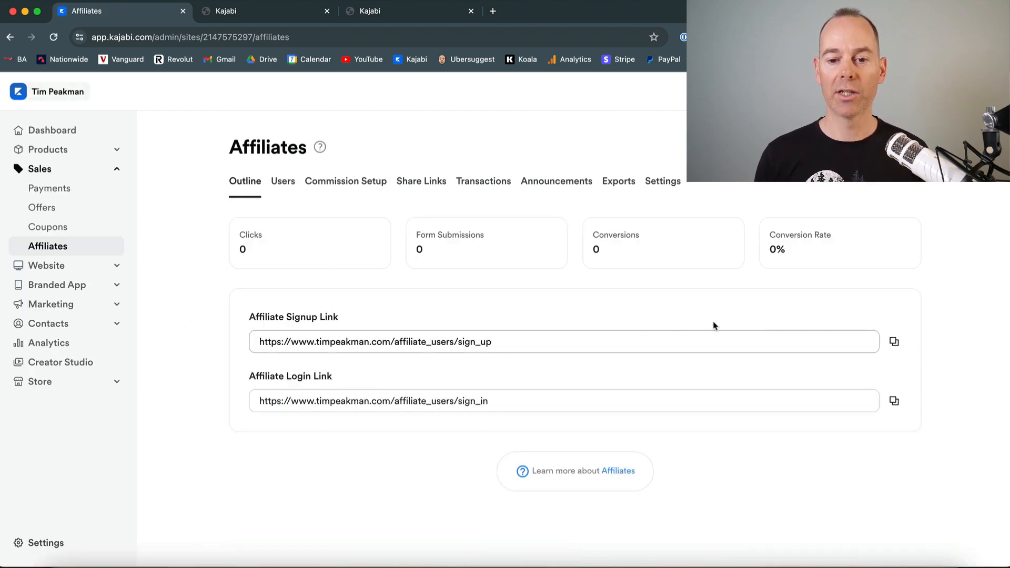
Open the copied Affiliate Signup Link in a new browser tab and return to the Affiliates admin page
{"action": "left_click", "coordinate": [894, 342]}
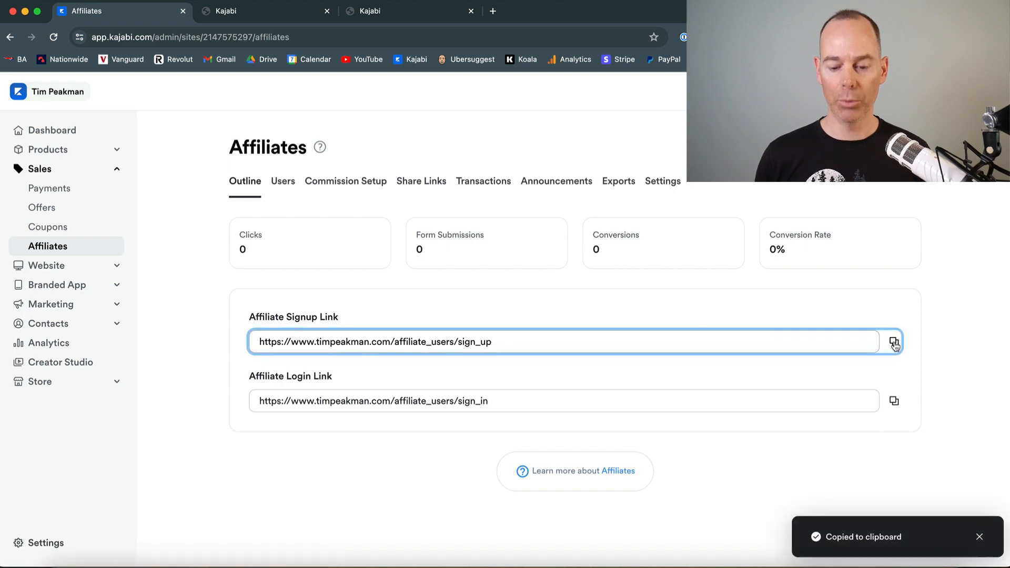
{"action": "left_click", "coordinate": [493, 11]}
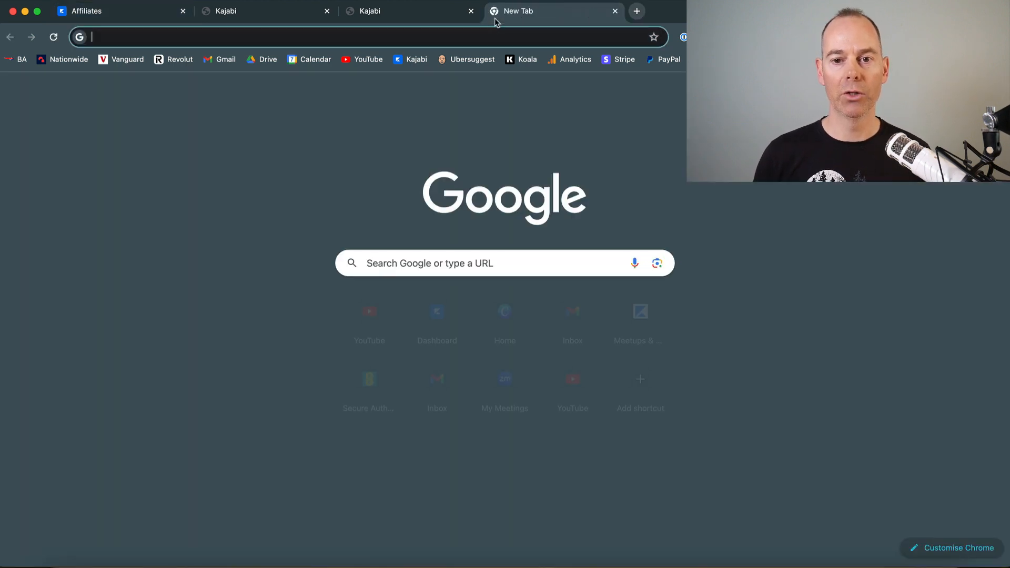
{"action": "key", "text": "super+v"}
{"action": "key", "text": "Return"}
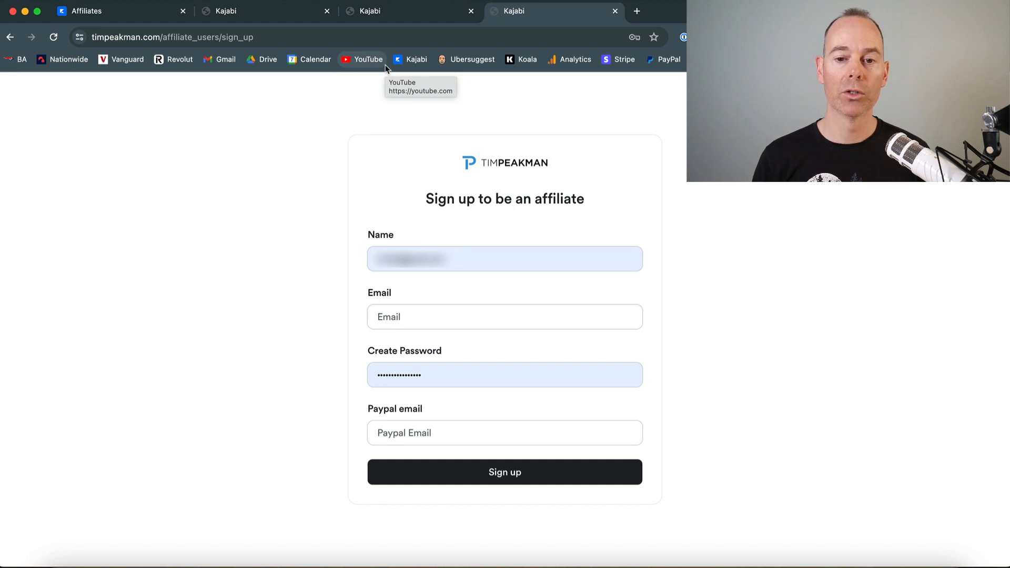
{"action": "left_click", "coordinate": [303, 177]}
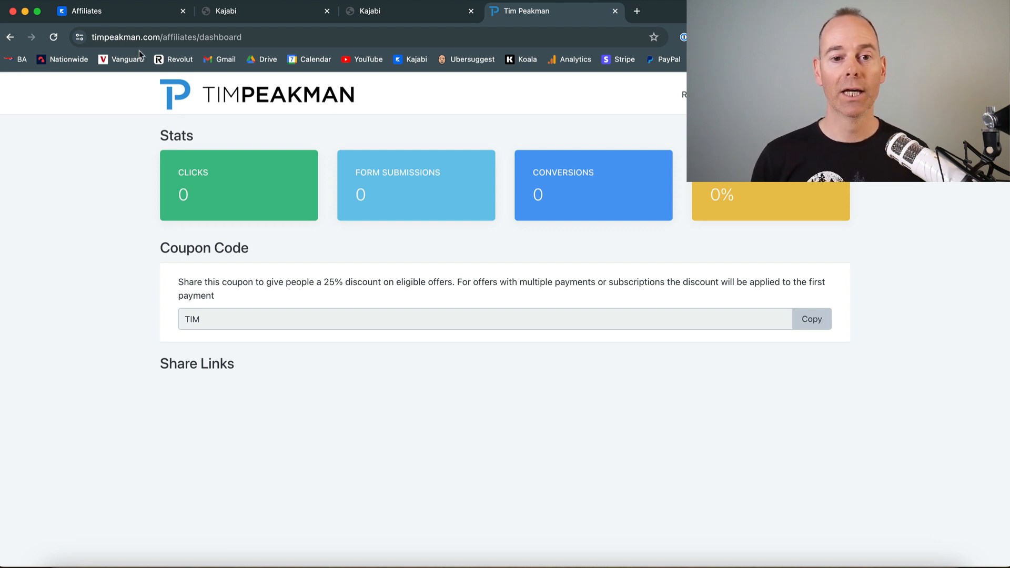
{"action": "left_click", "coordinate": [133, 12]}
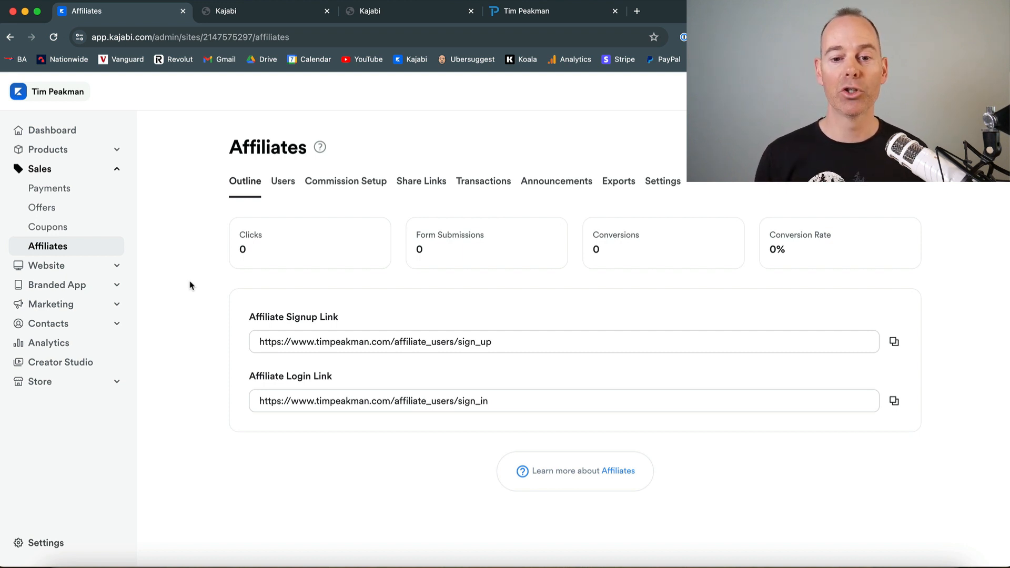
Check the affiliate users list, then enable commission for The Complete Webinar Blueprint offer at 25% and save it
{"action": "left_click", "coordinate": [280, 182]}
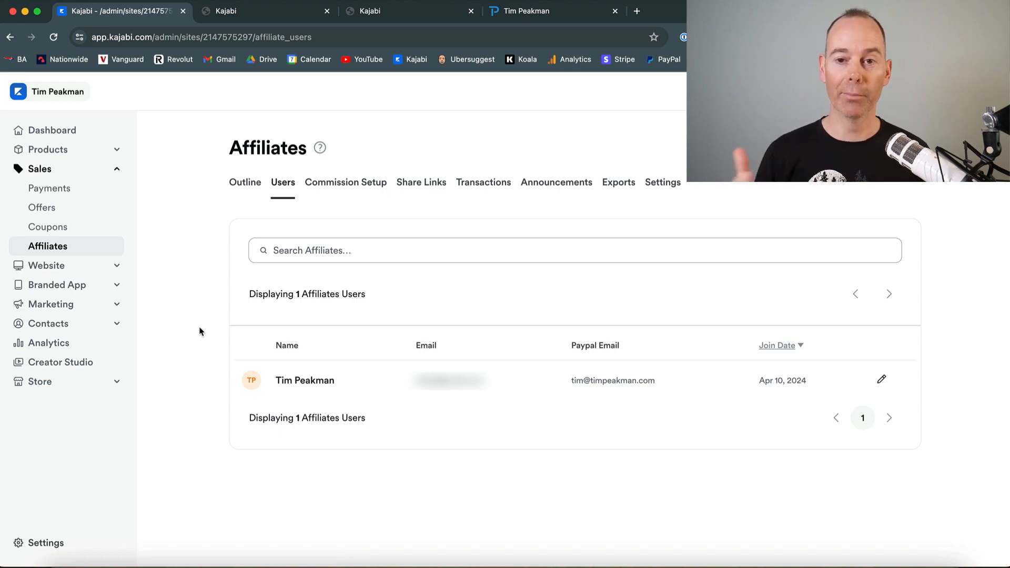
{"action": "left_click", "coordinate": [342, 184]}
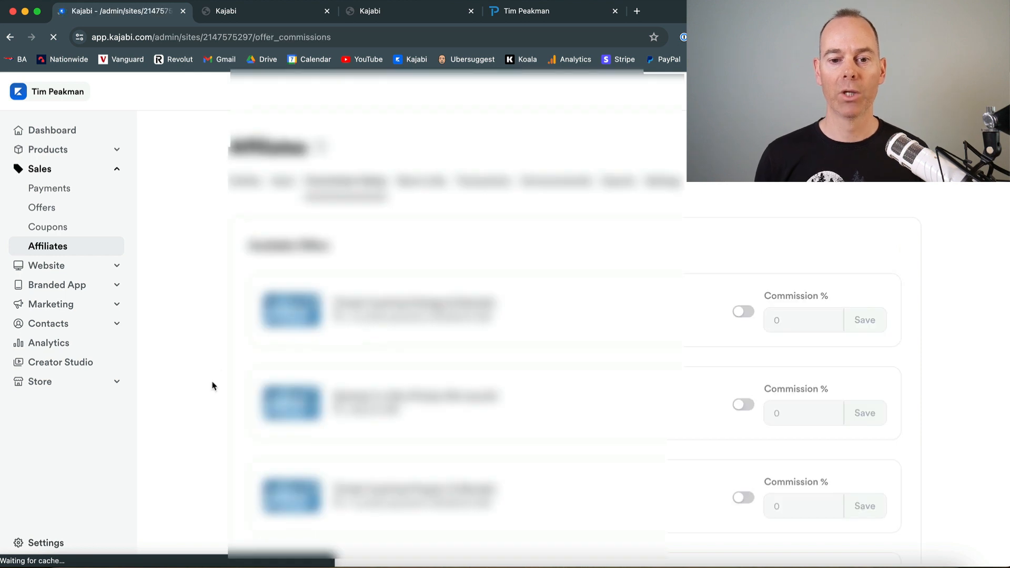
{"action": "scroll", "coordinate": [212, 385], "scroll_direction": "down", "scroll_amount": 3}
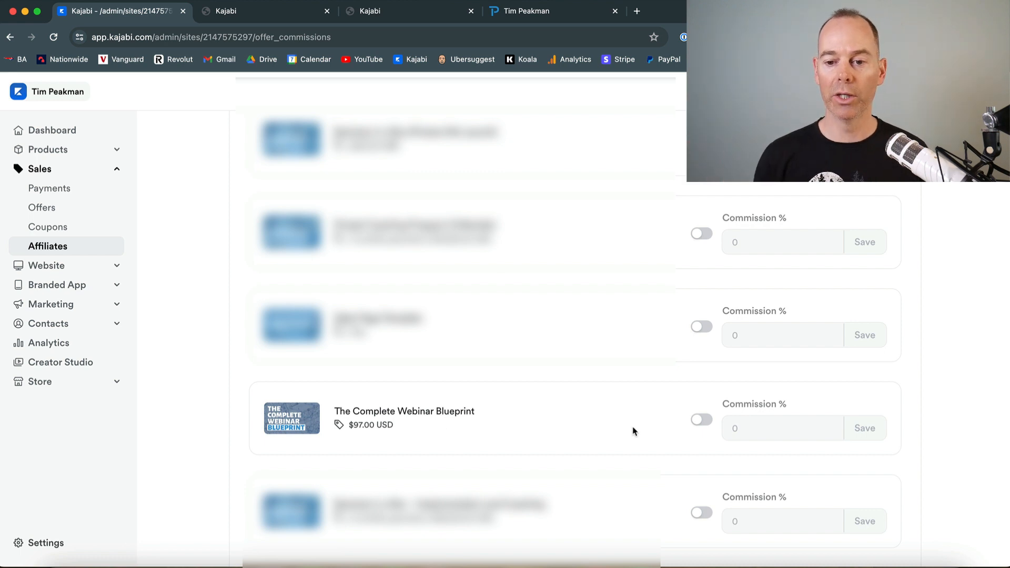
{"action": "left_click", "coordinate": [701, 420]}
{"action": "left_click", "coordinate": [736, 424]}
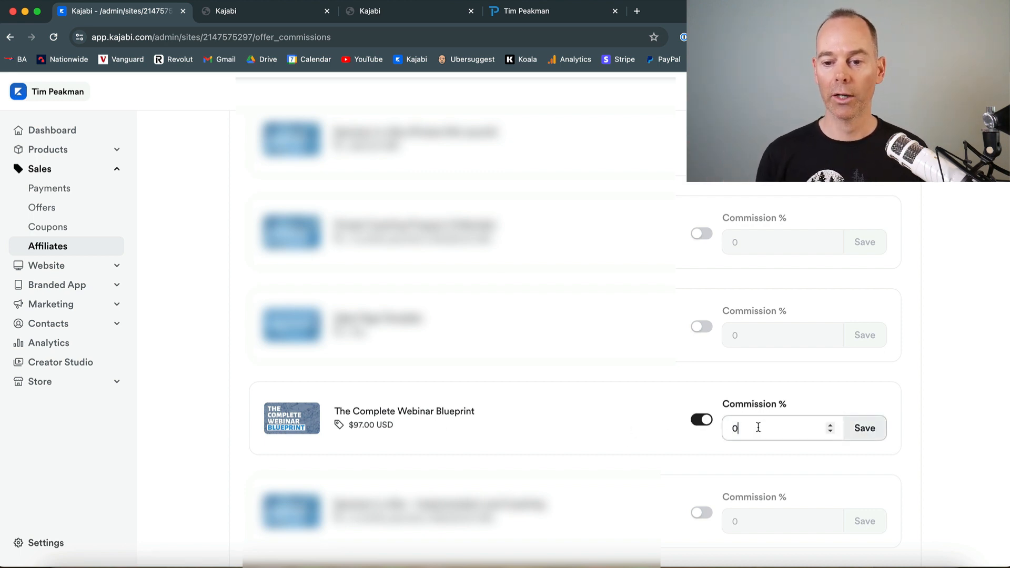
{"action": "type", "text": "25"}
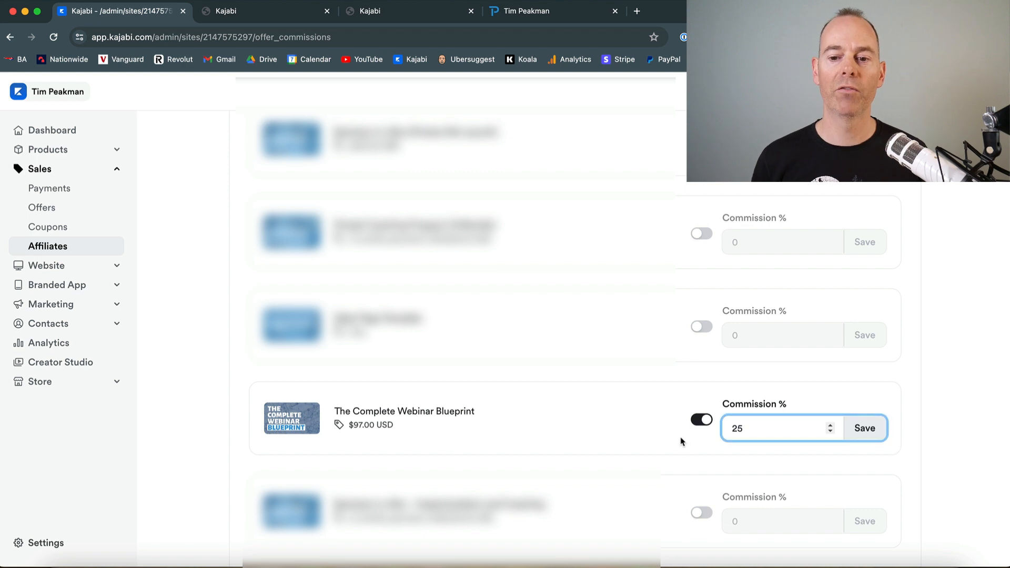
{"action": "left_click", "coordinate": [680, 442]}
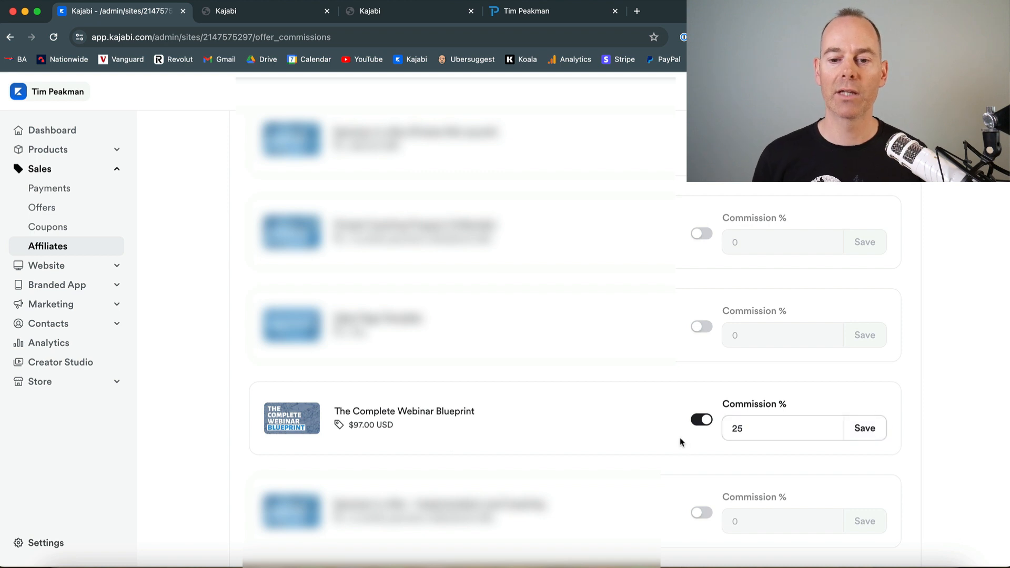
{"action": "left_click", "coordinate": [868, 432]}
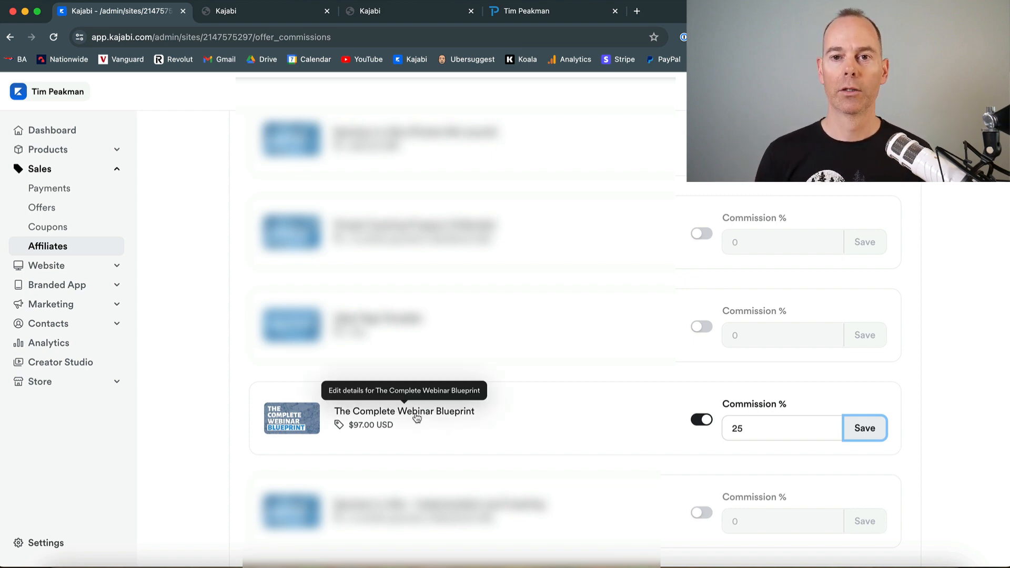
{"action": "left_click", "coordinate": [543, 420]}
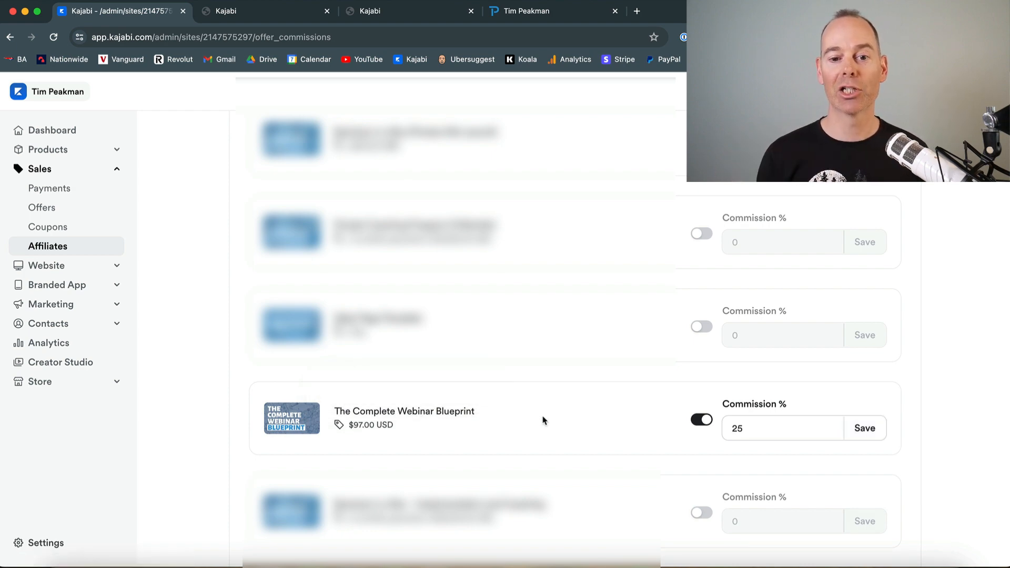
Create a new affiliate share link and name it Webinar
{"action": "scroll", "coordinate": [223, 313], "scroll_direction": "up", "scroll_amount": 5}
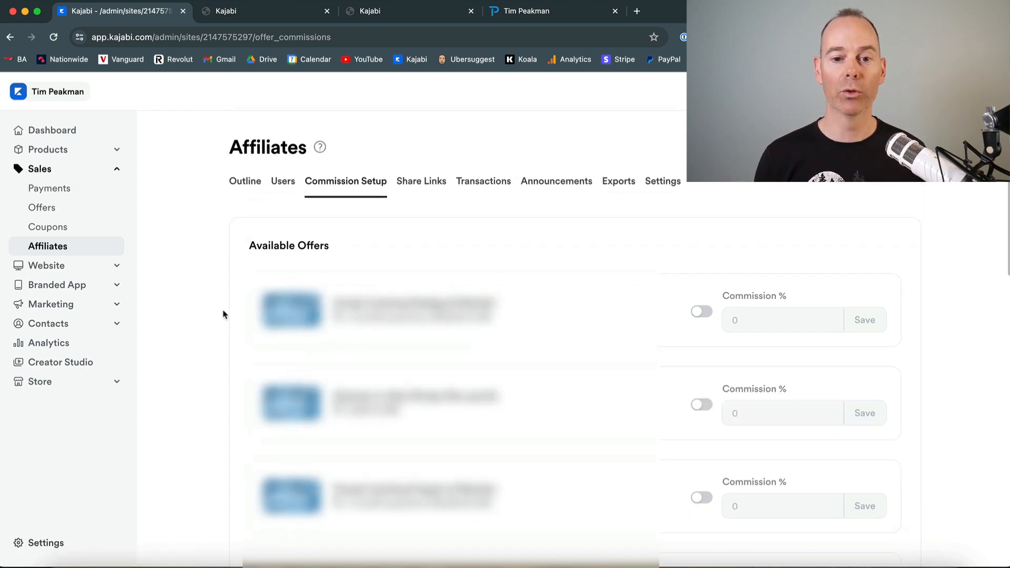
{"action": "left_click", "coordinate": [422, 185]}
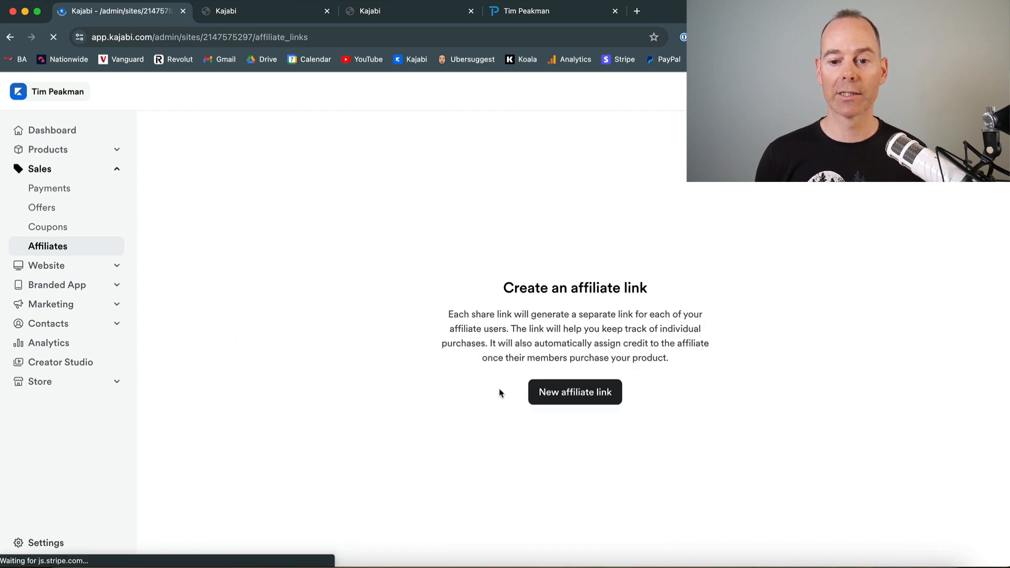
{"action": "left_click", "coordinate": [568, 393]}
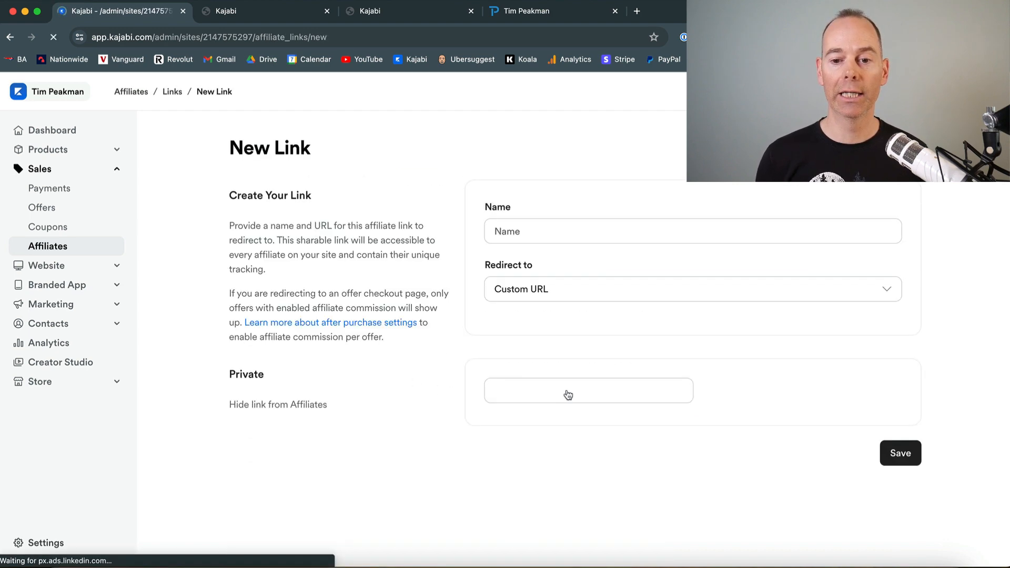
{"action": "left_click", "coordinate": [519, 231]}
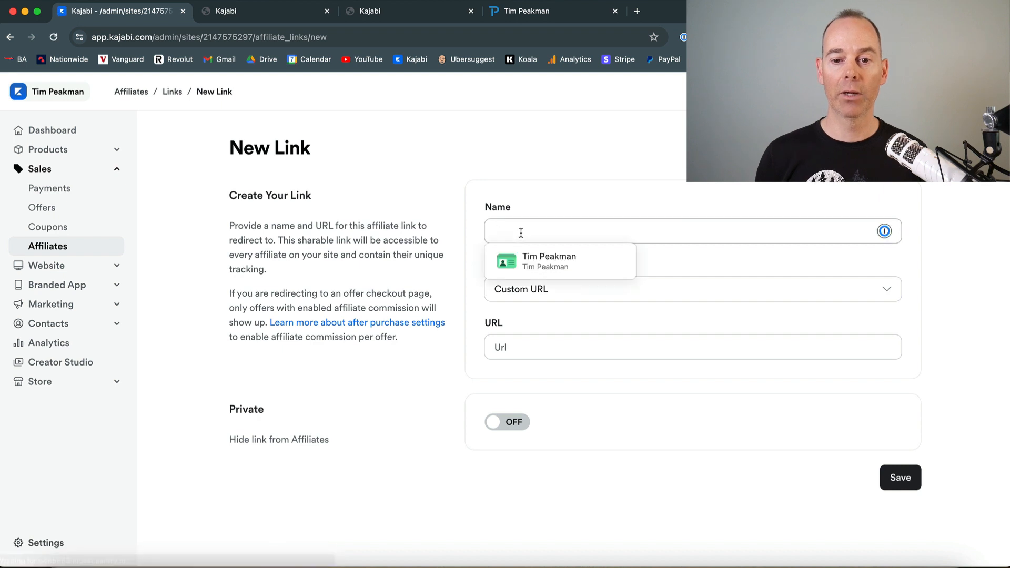
{"action": "type", "text": "Webinar"}
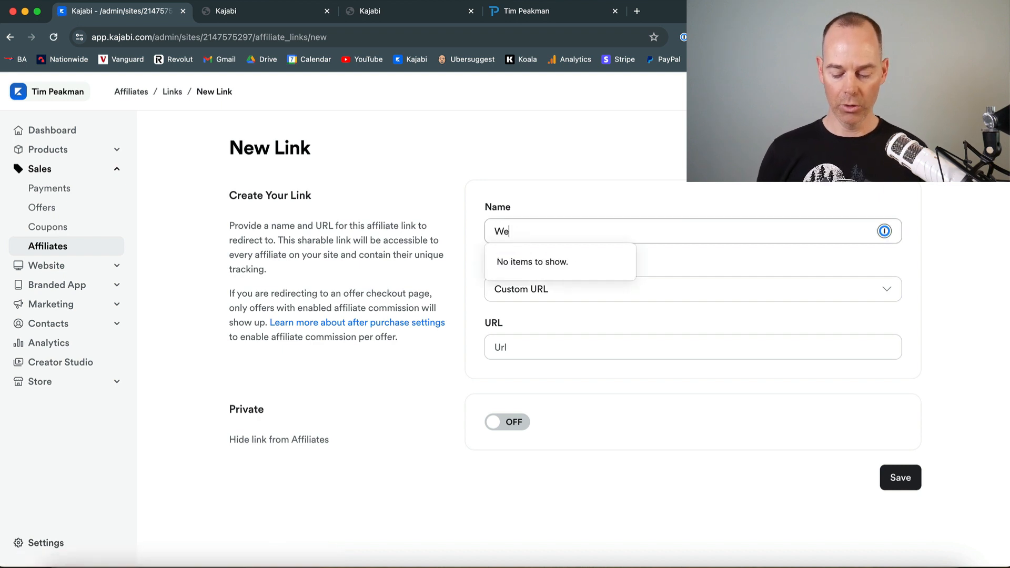
Redirect the link to the Offer Checkout Page for The Complete Webinar Blueprint, leave Private off and save the link
{"action": "left_click", "coordinate": [496, 291]}
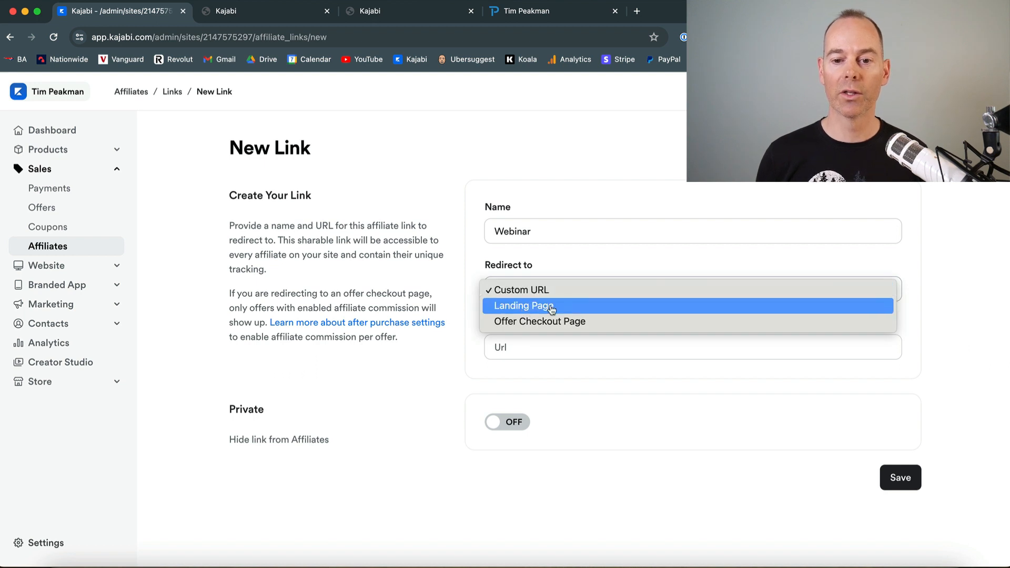
{"action": "left_click", "coordinate": [550, 323]}
{"action": "left_click", "coordinate": [545, 346]}
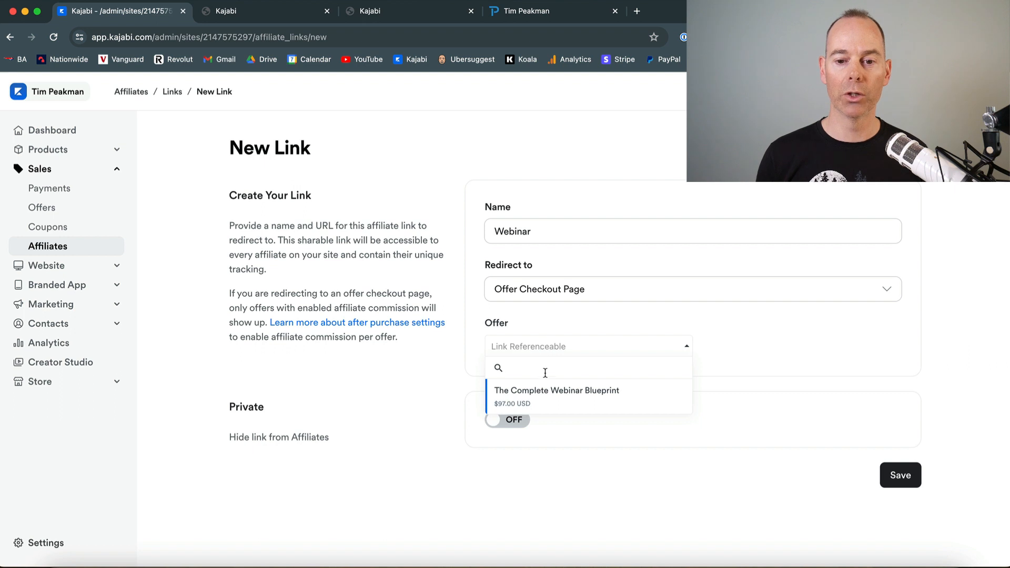
{"action": "left_click", "coordinate": [547, 399]}
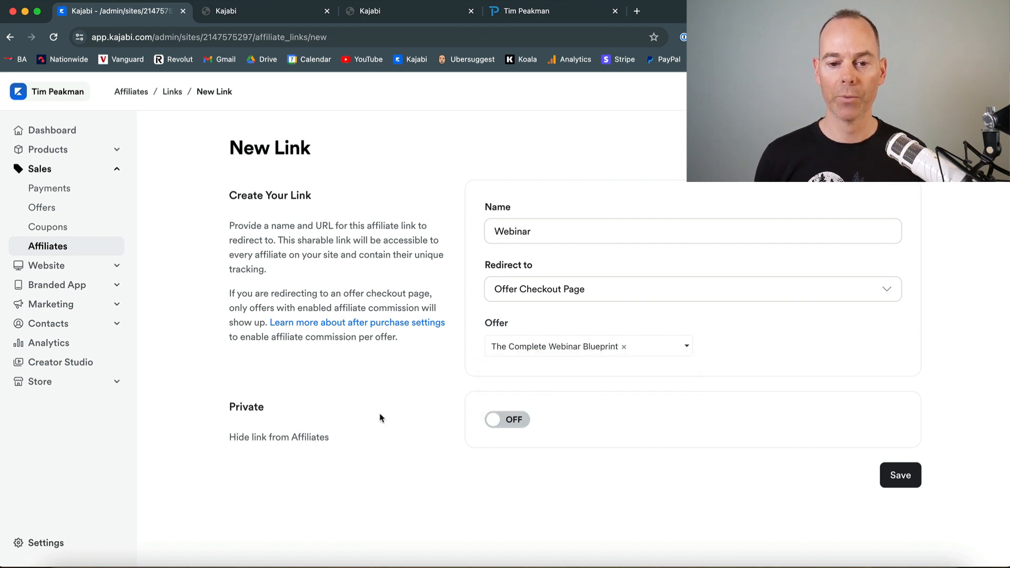
{"action": "left_click", "coordinate": [523, 424]}
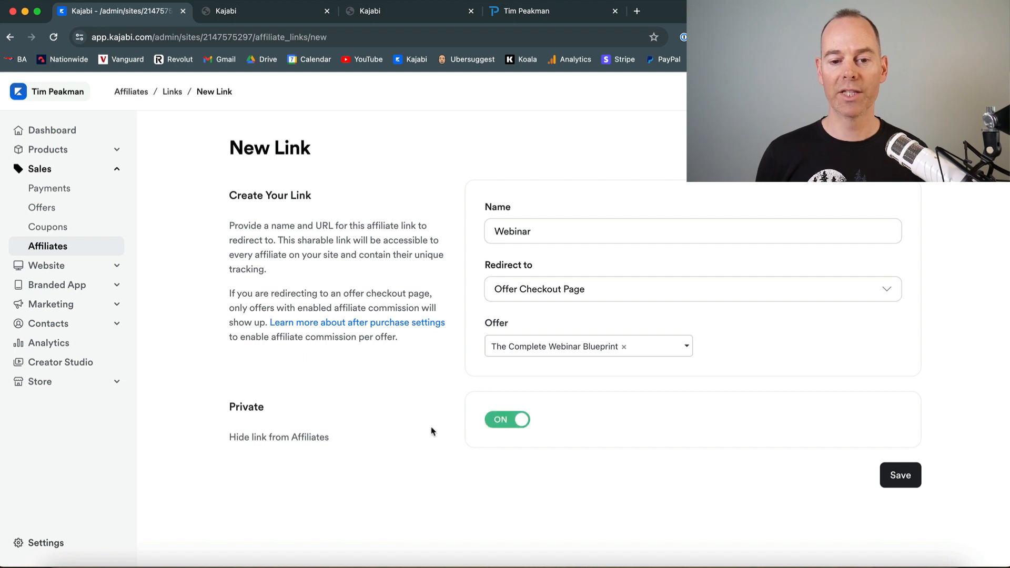
{"action": "left_click", "coordinate": [499, 421]}
{"action": "left_click", "coordinate": [896, 475]}
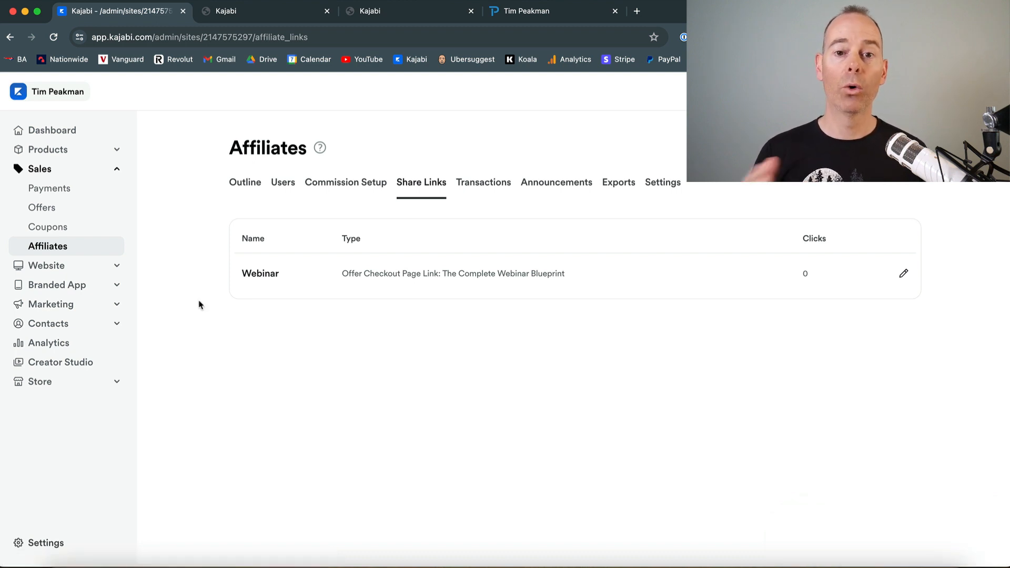
Reload the affiliate dashboard, copy the Webinar share link and open it in a new browser tab
{"action": "left_click", "coordinate": [556, 14]}
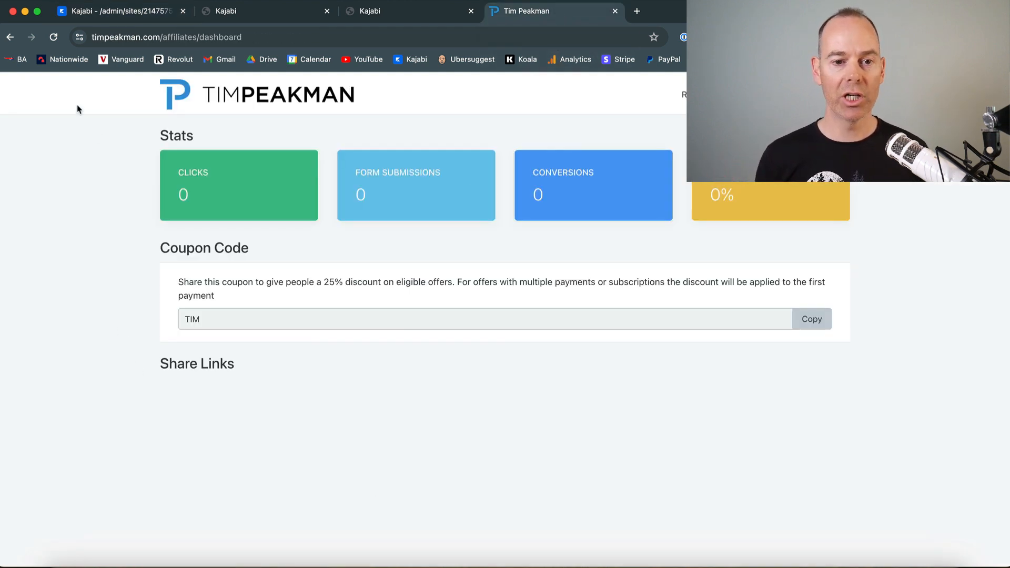
{"action": "left_click", "coordinate": [59, 39]}
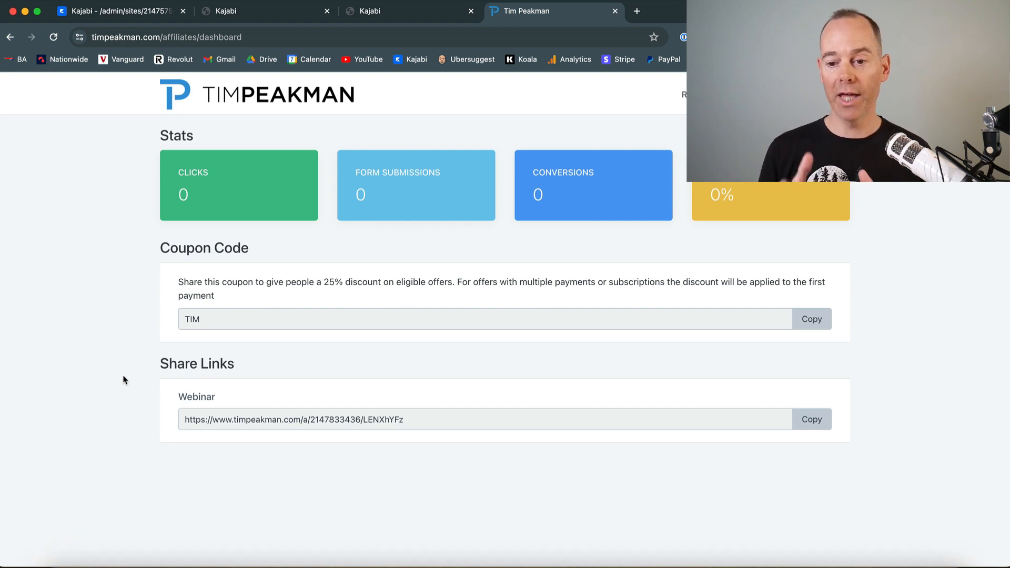
{"action": "left_click", "coordinate": [810, 423]}
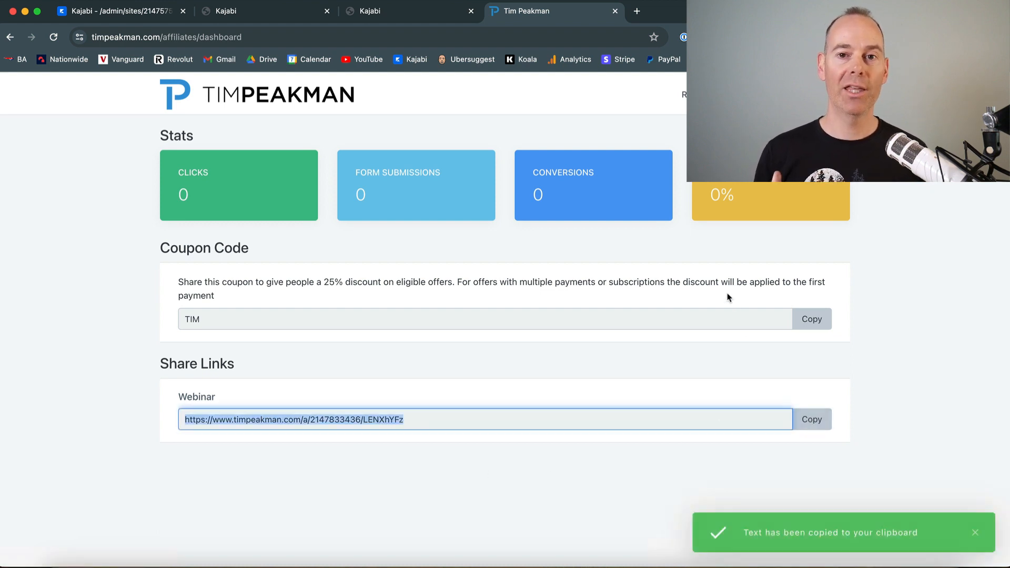
{"action": "left_click", "coordinate": [638, 15]}
{"action": "key", "text": "super+v"}
{"action": "key", "text": "Return"}
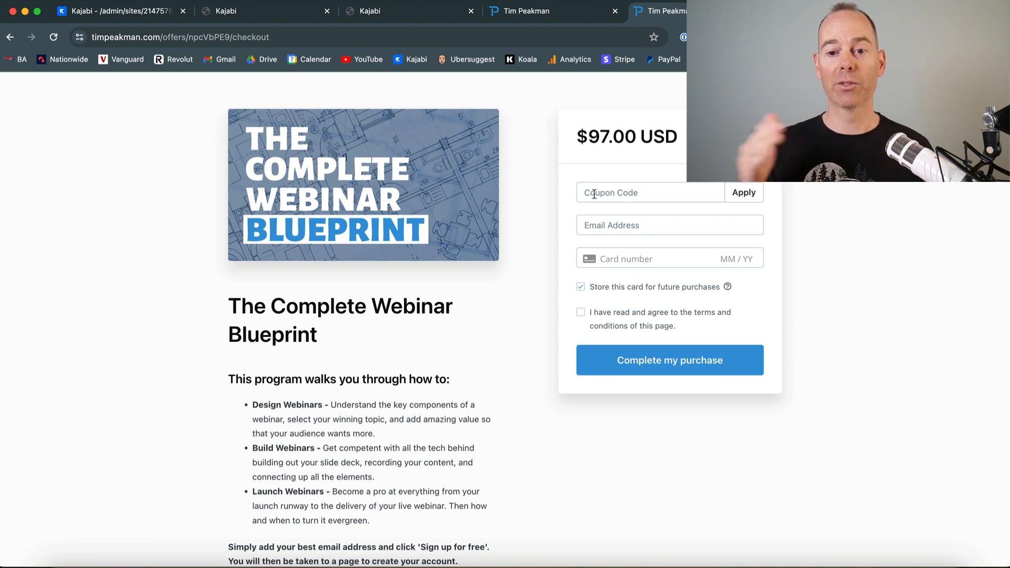
Return to the affiliate dashboard and reload it to check the click stats
{"action": "left_click", "coordinate": [528, 12]}
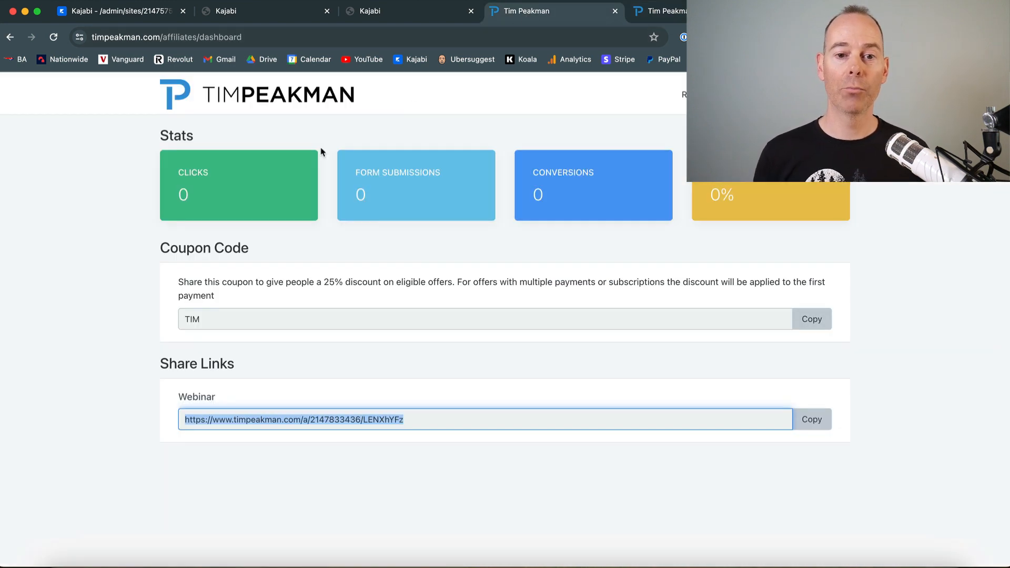
{"action": "left_click", "coordinate": [108, 202]}
{"action": "left_click", "coordinate": [53, 39]}
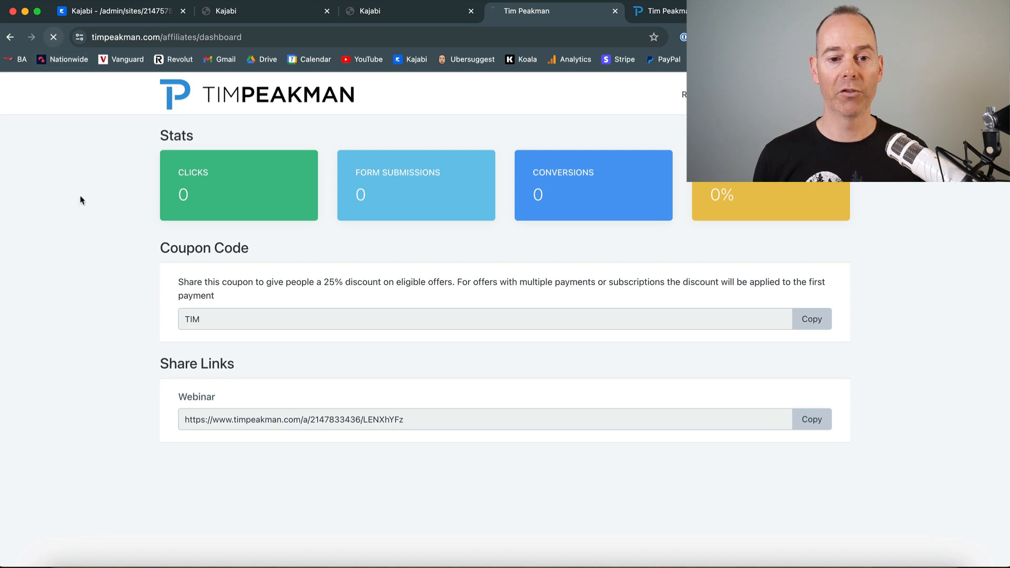